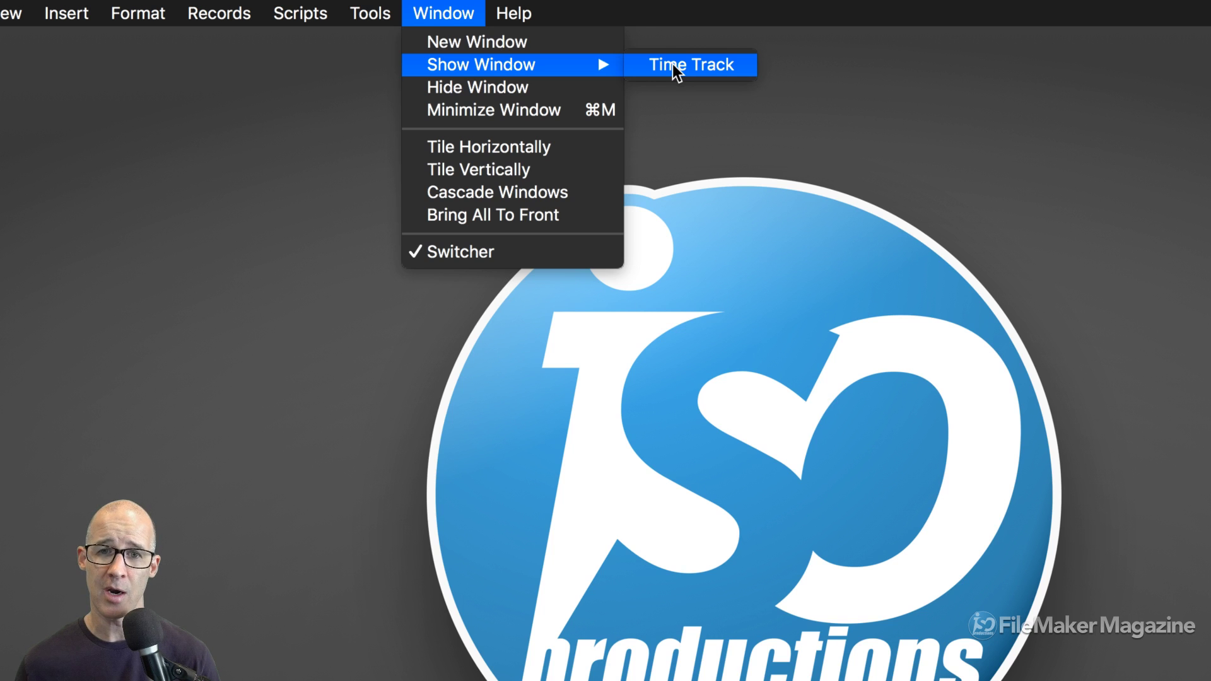
# Bring the Time Track window to the front and nudge it into position.
pyautogui.click(672, 65)
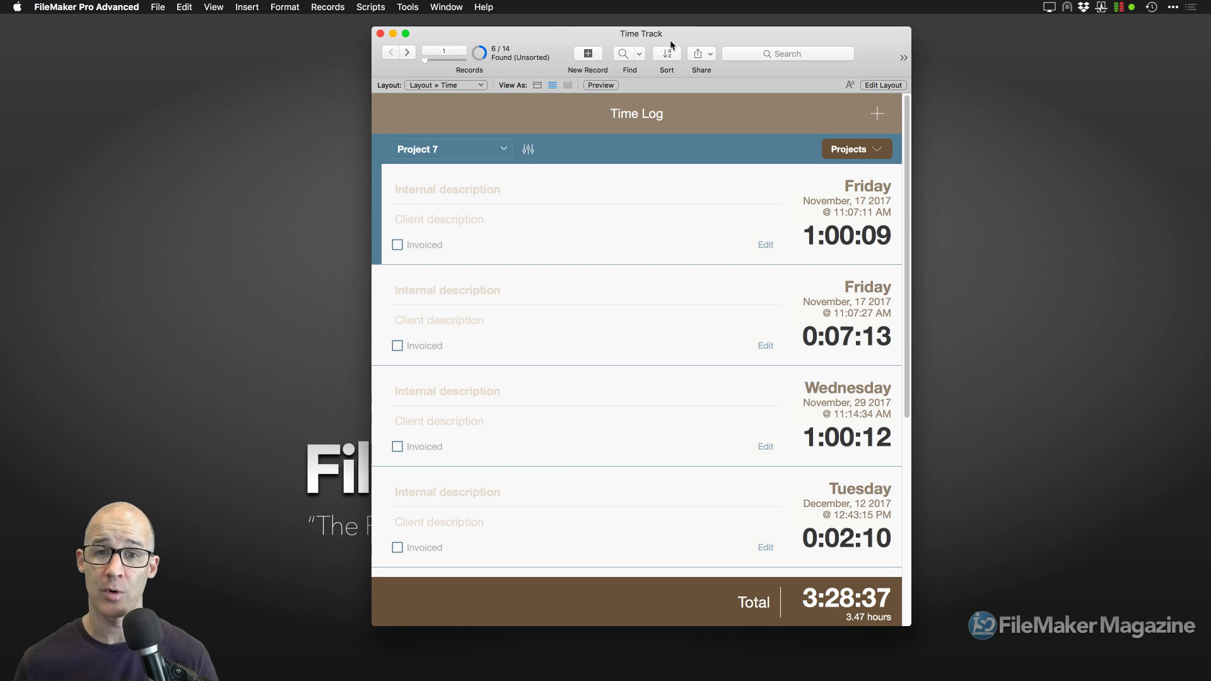
pyautogui.moveTo(671, 36); pyautogui.dragTo(653, 39)
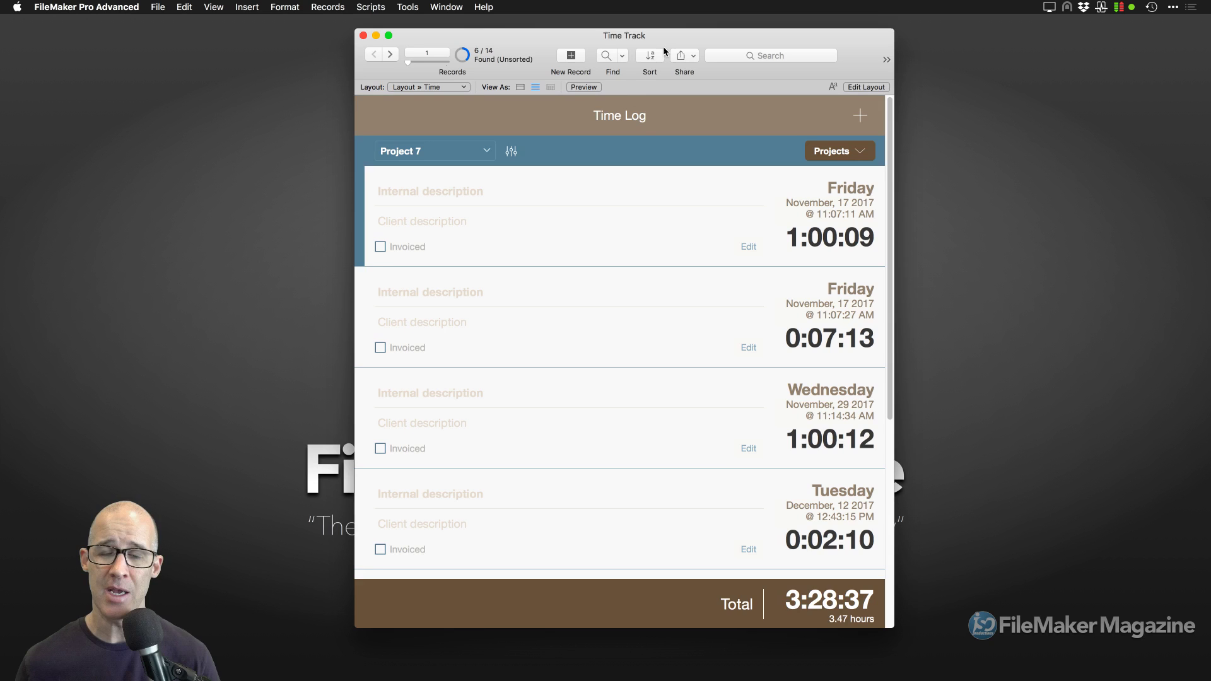
pyautogui.moveTo(659, 36); pyautogui.dragTo(664, 26)
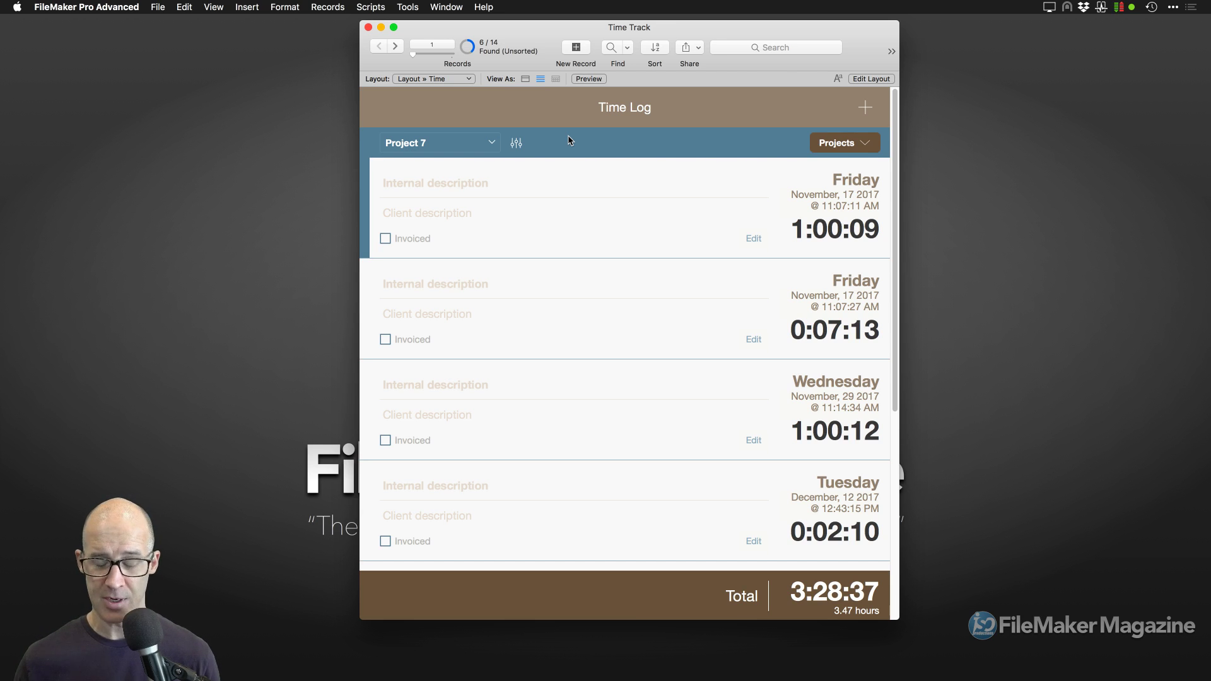
# Switch the Time Log layout into Layout mode and open View's Grid and Guides submenus.
pyautogui.press('super+l')
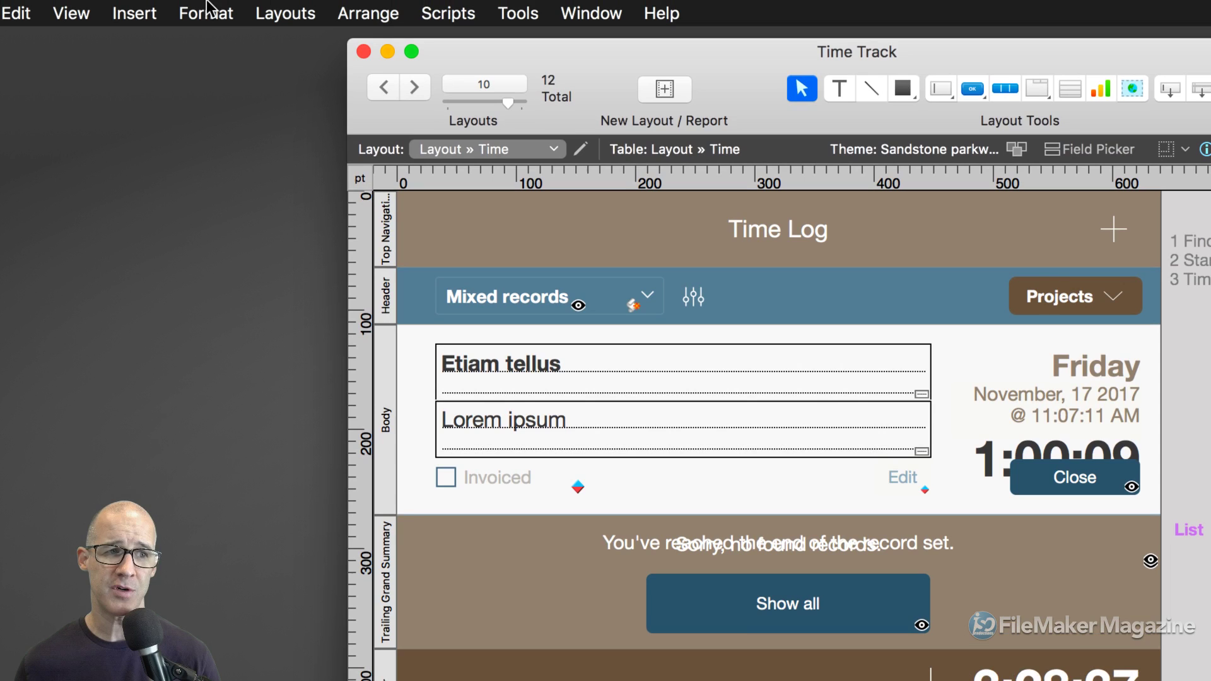
pyautogui.click(68, 16)
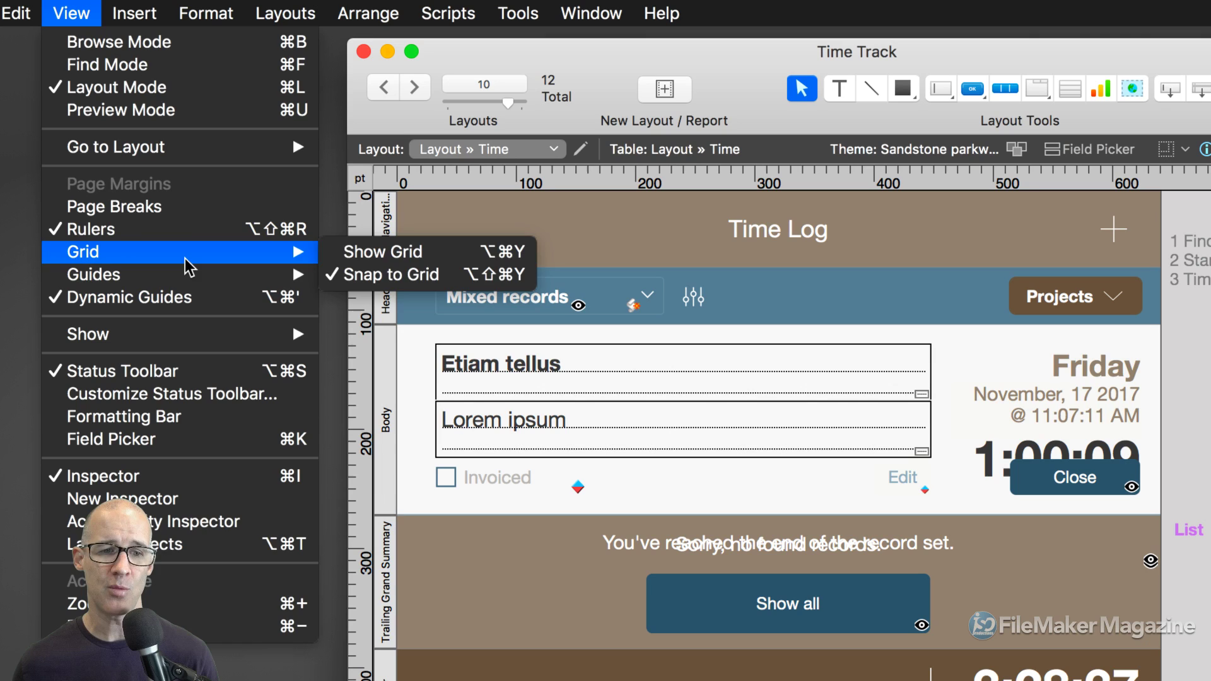
pyautogui.moveTo(187, 276)
pyautogui.moveTo(191, 253)
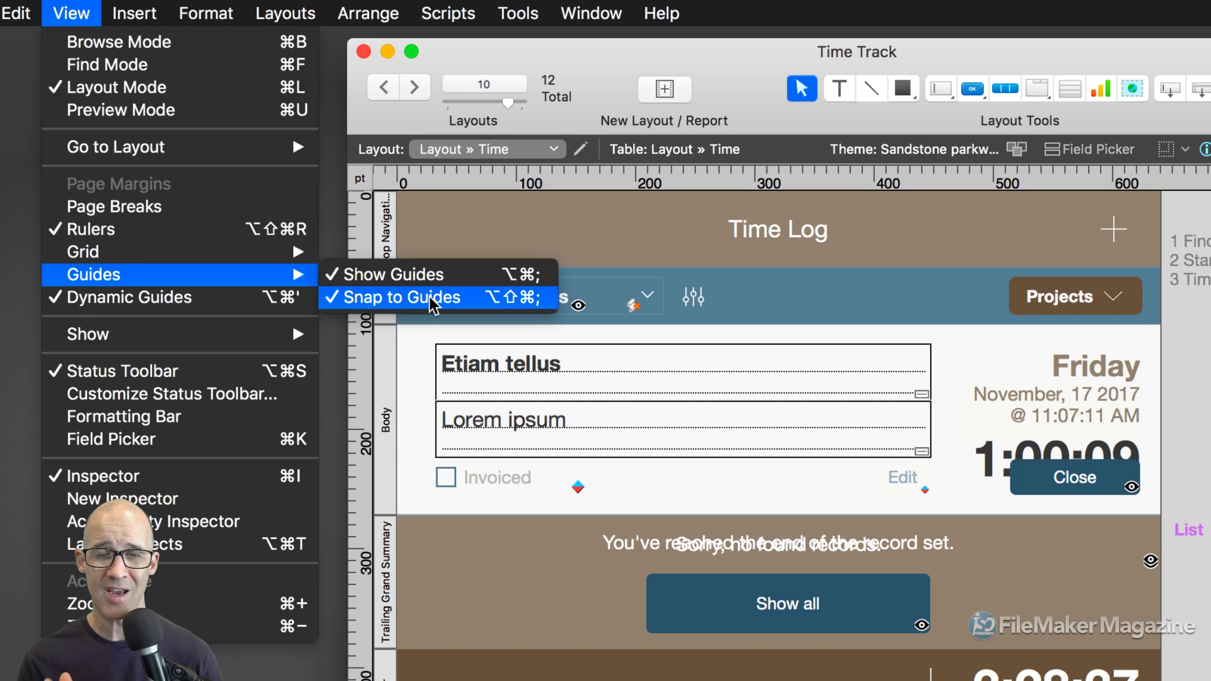
pyautogui.click(432, 301)
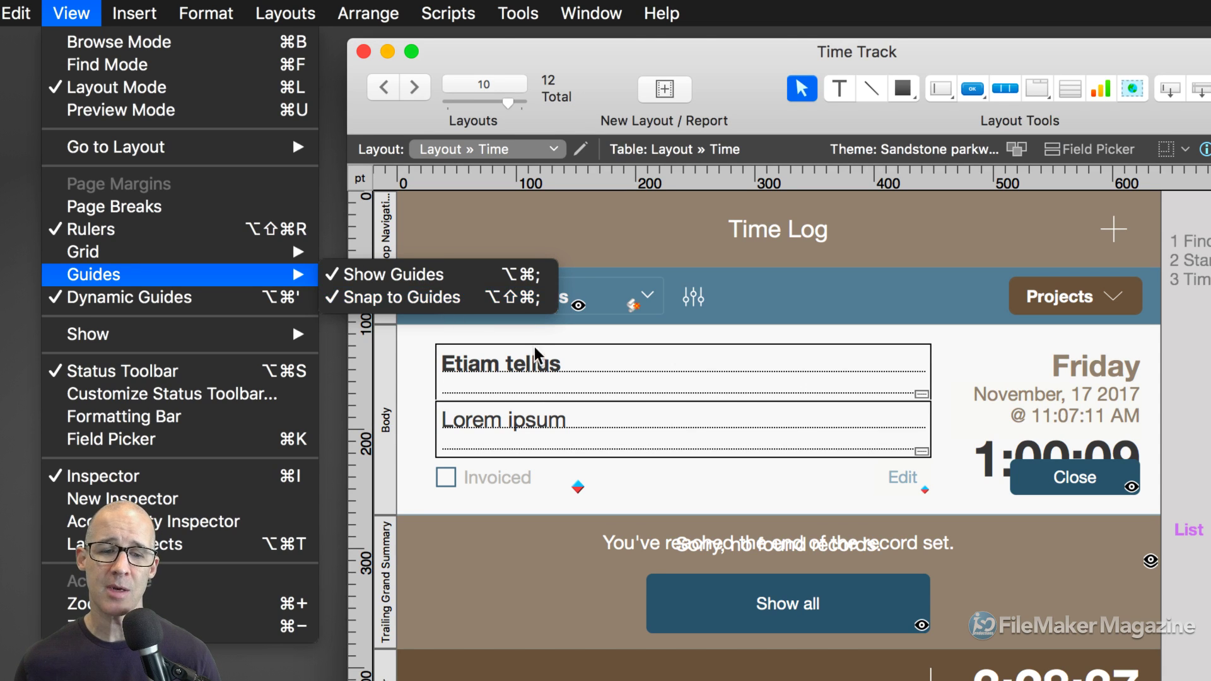
pyautogui.click(581, 368)
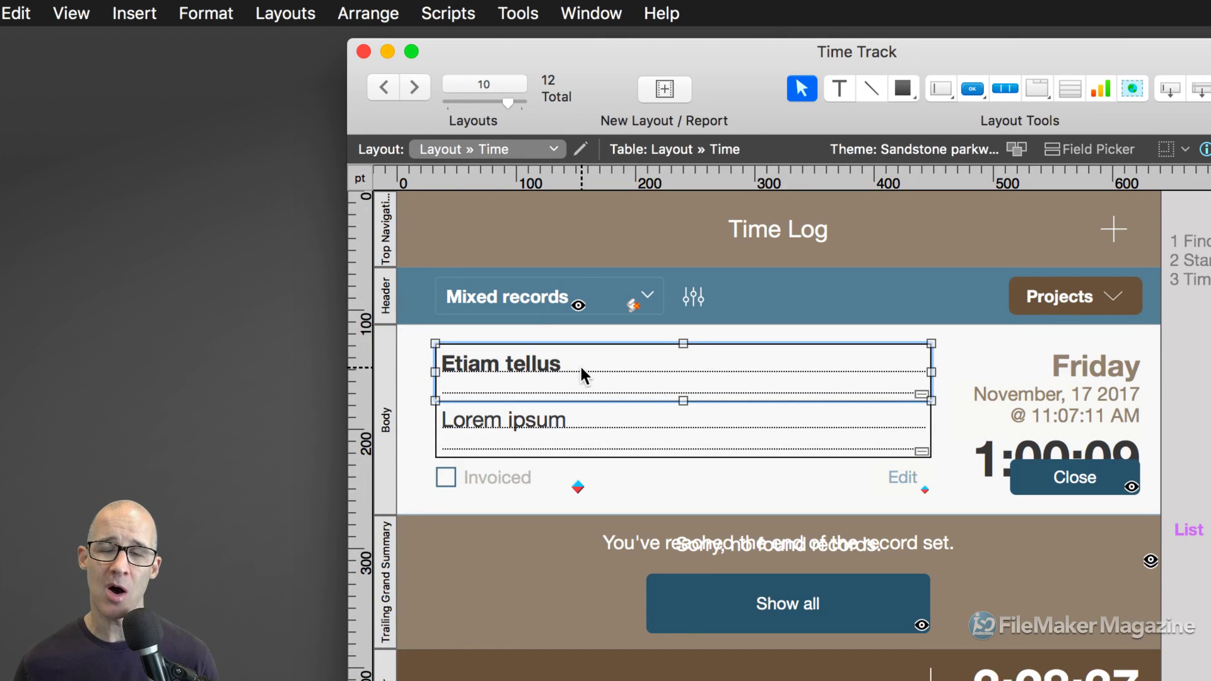
pyautogui.moveTo(581, 368); pyautogui.dragTo(607, 360)
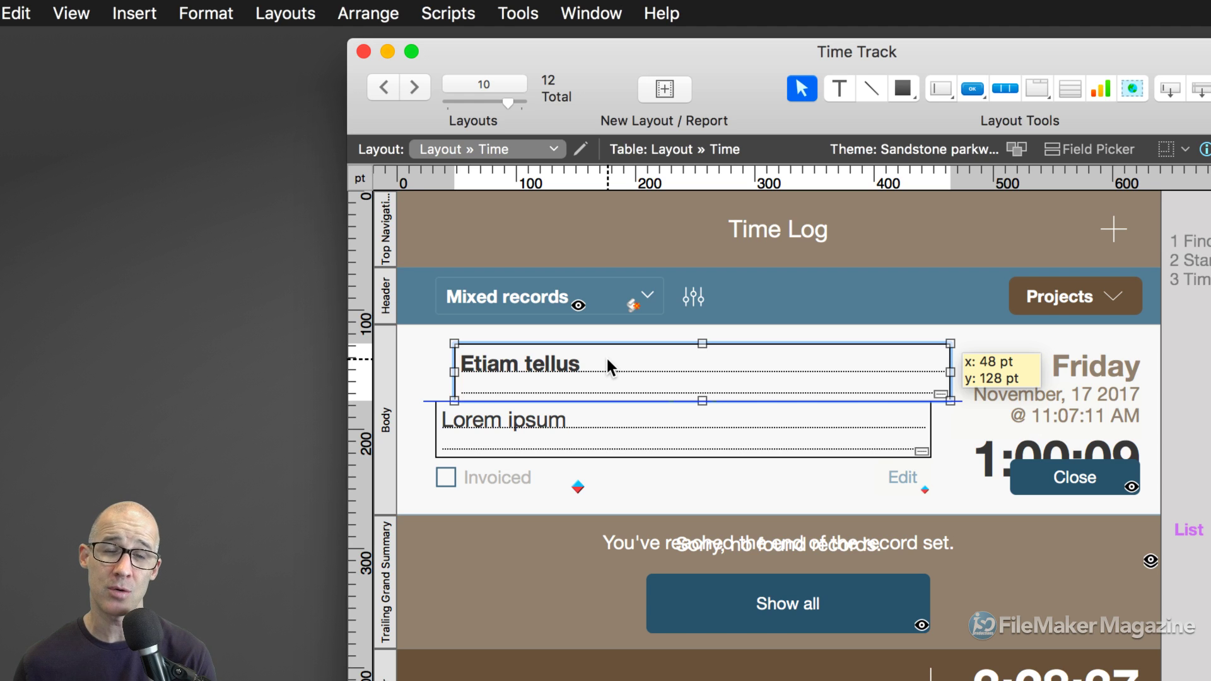
pyautogui.moveTo(607, 358); pyautogui.dragTo(580, 358)
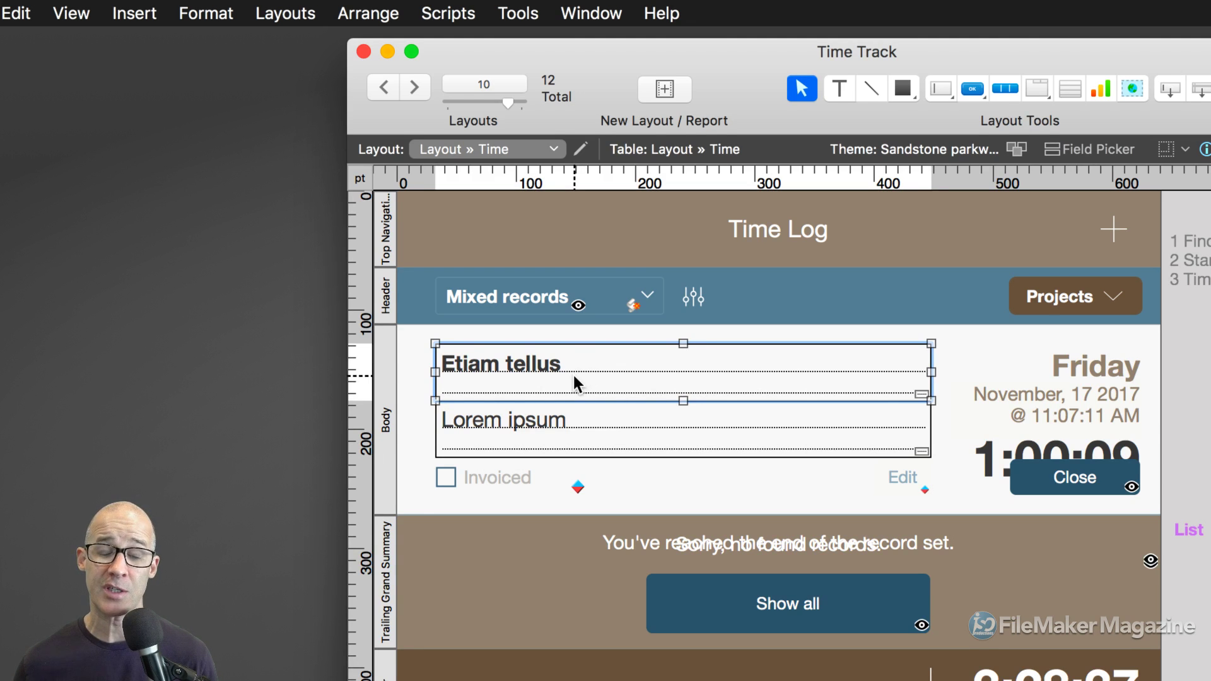
pyautogui.moveTo(572, 372); pyautogui.dragTo(599, 362)
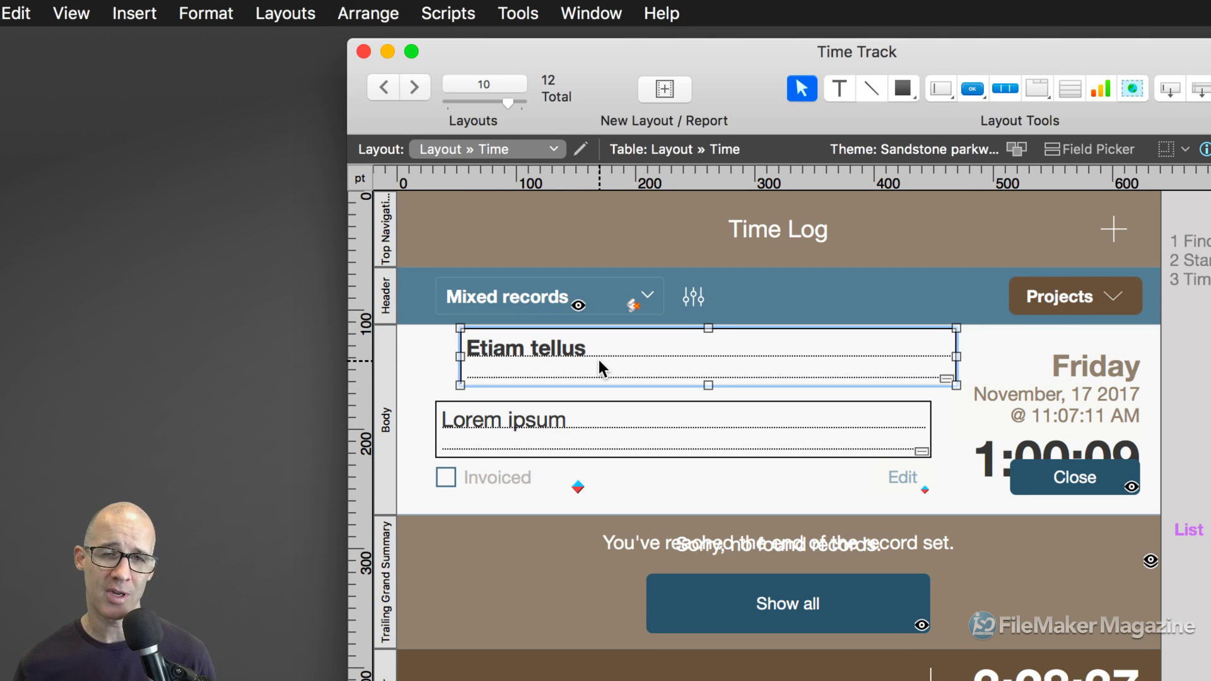
pyautogui.press('super+z')
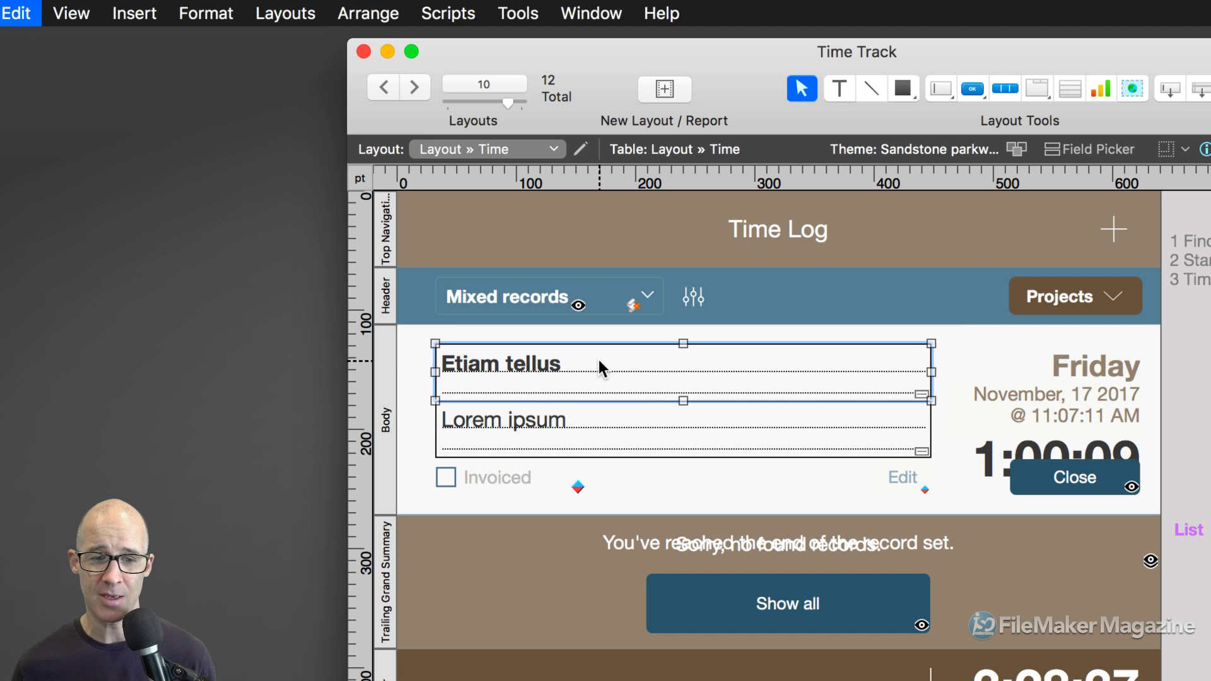
pyautogui.click(88, 18)
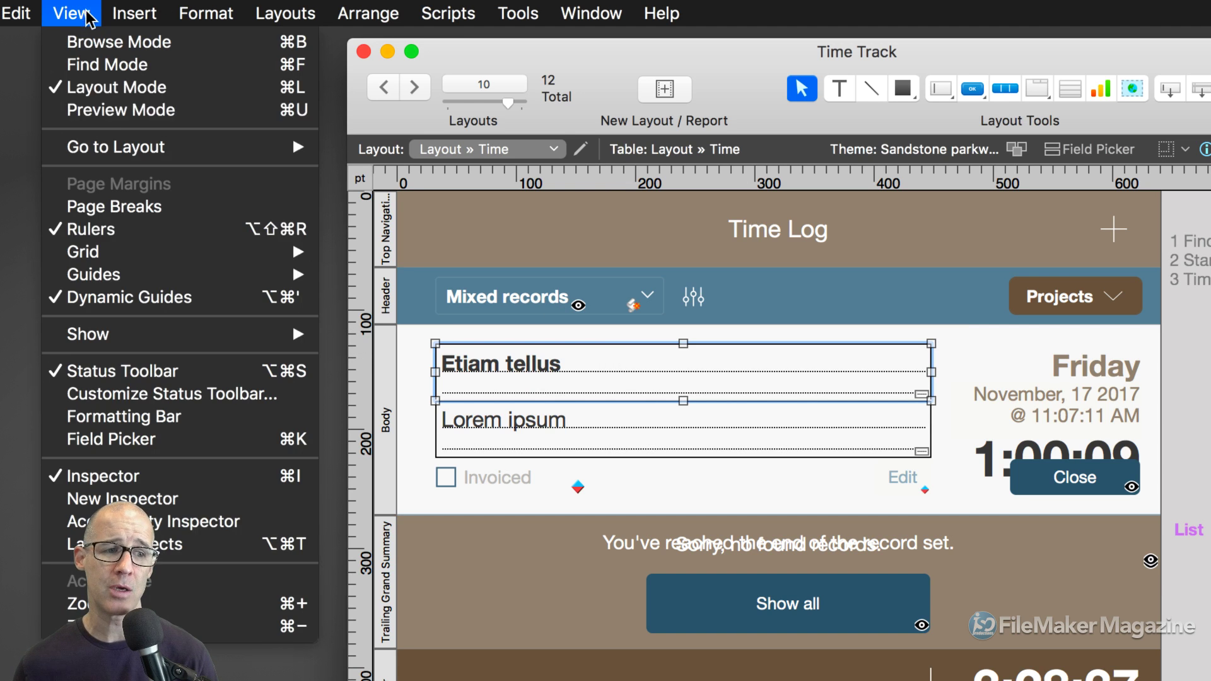
pyautogui.moveTo(203, 281)
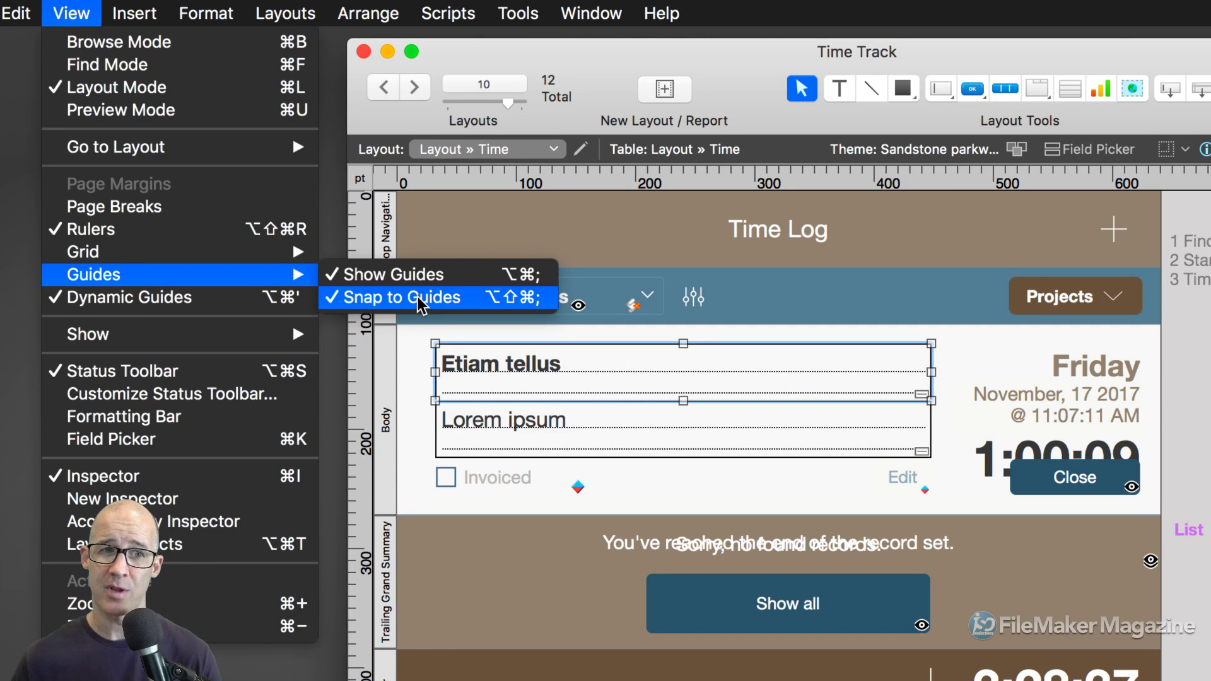
pyautogui.moveTo(371, 13)
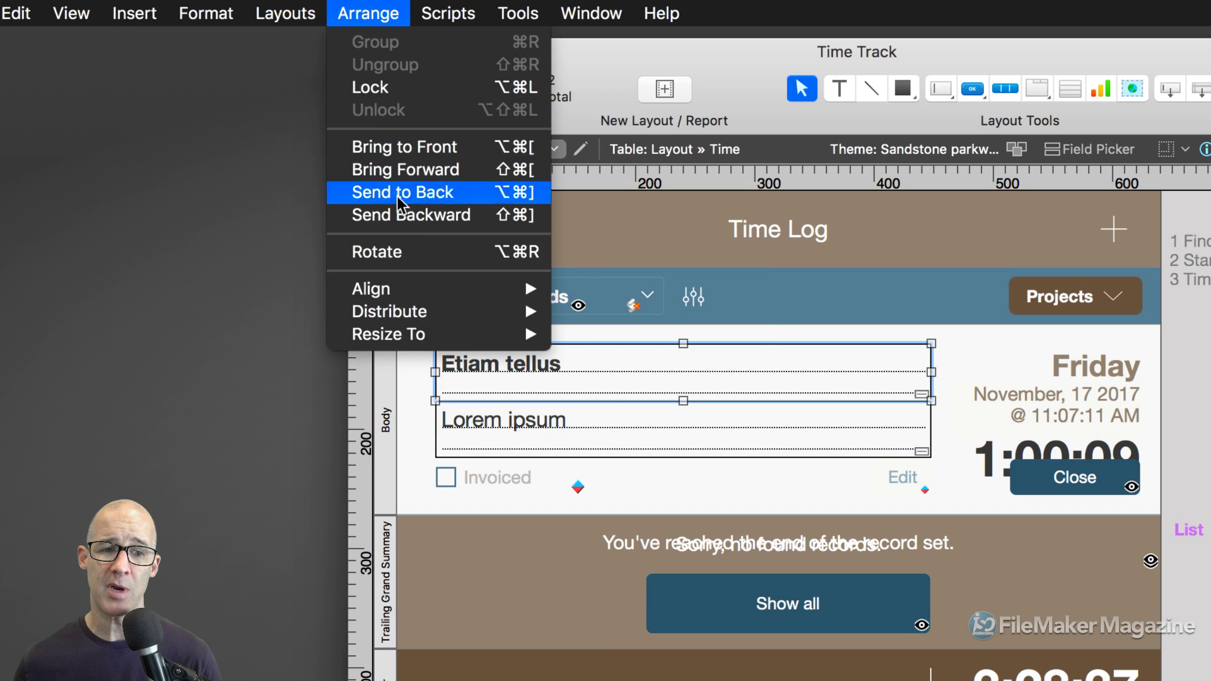
pyautogui.moveTo(427, 297)
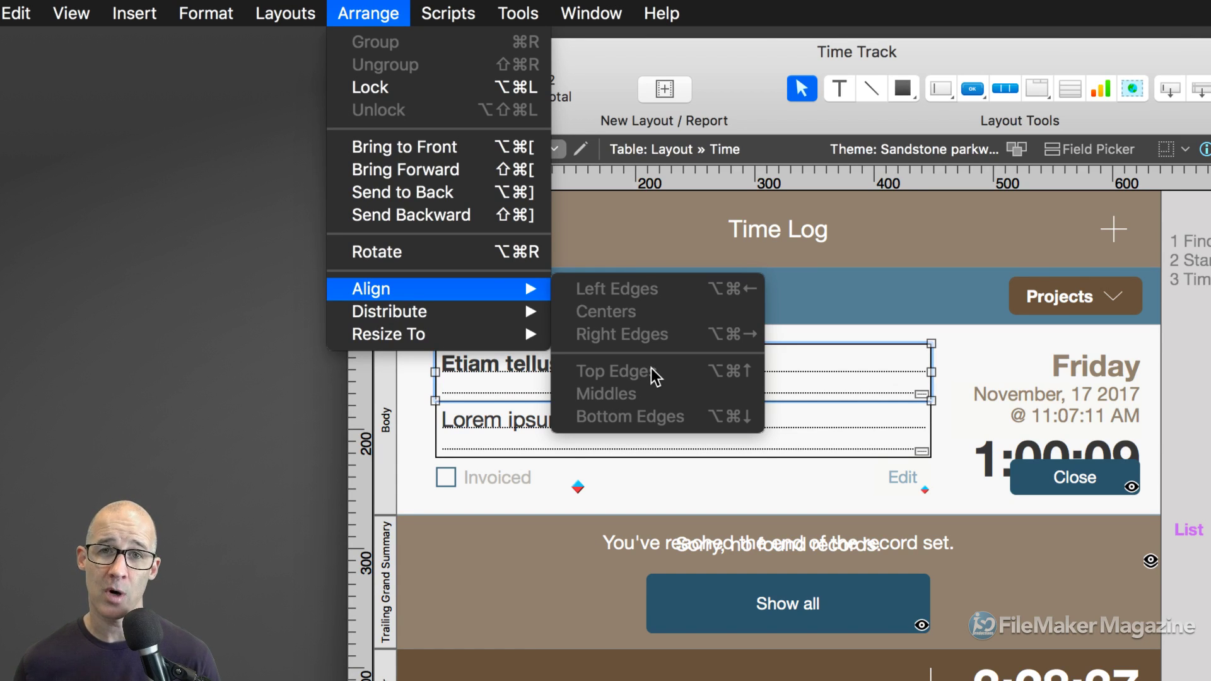
pyautogui.moveTo(71, 13)
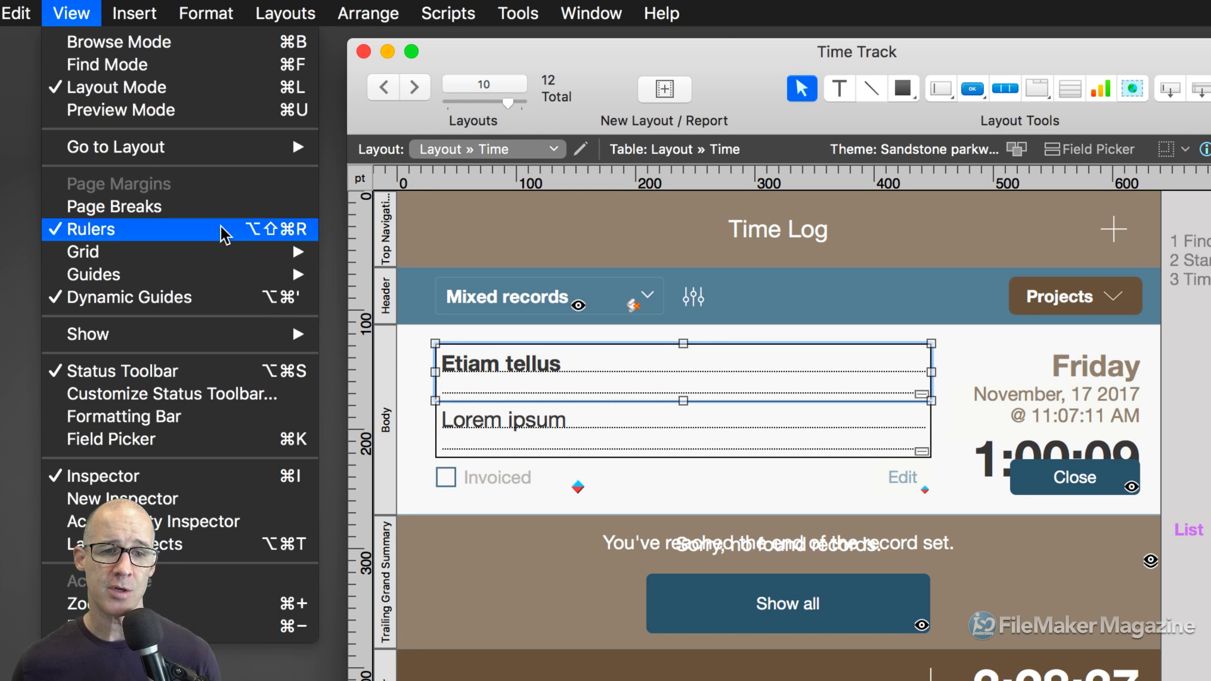
pyautogui.click(226, 235)
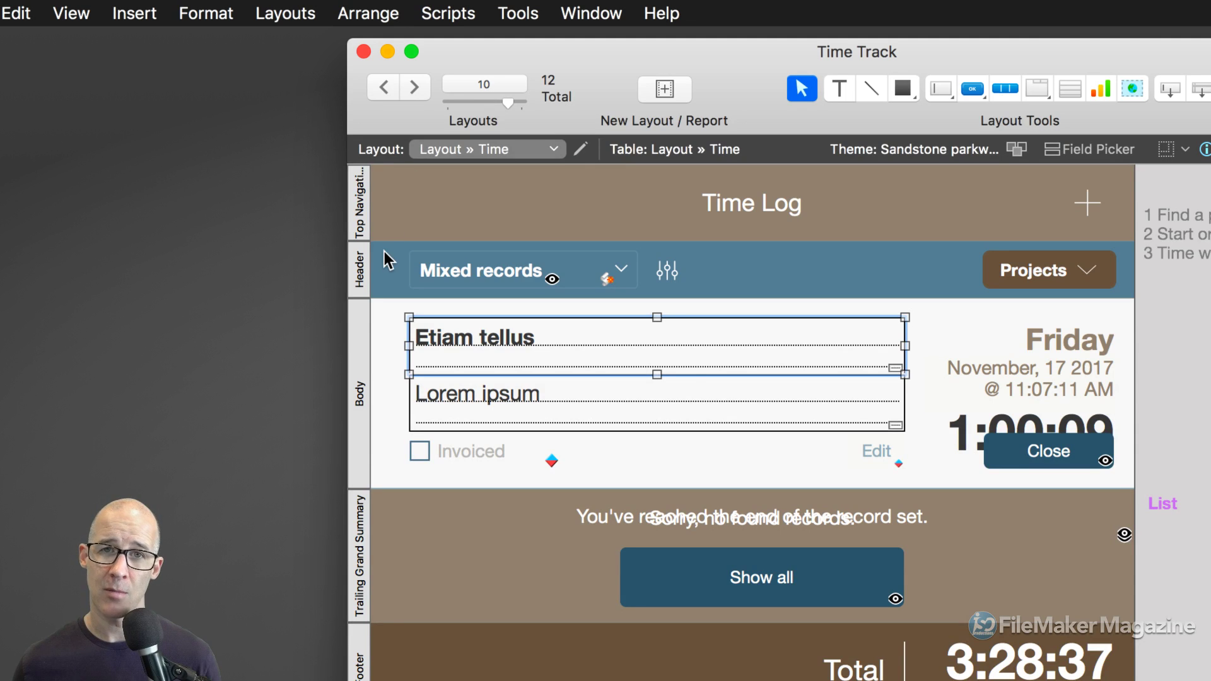
pyautogui.click(69, 13)
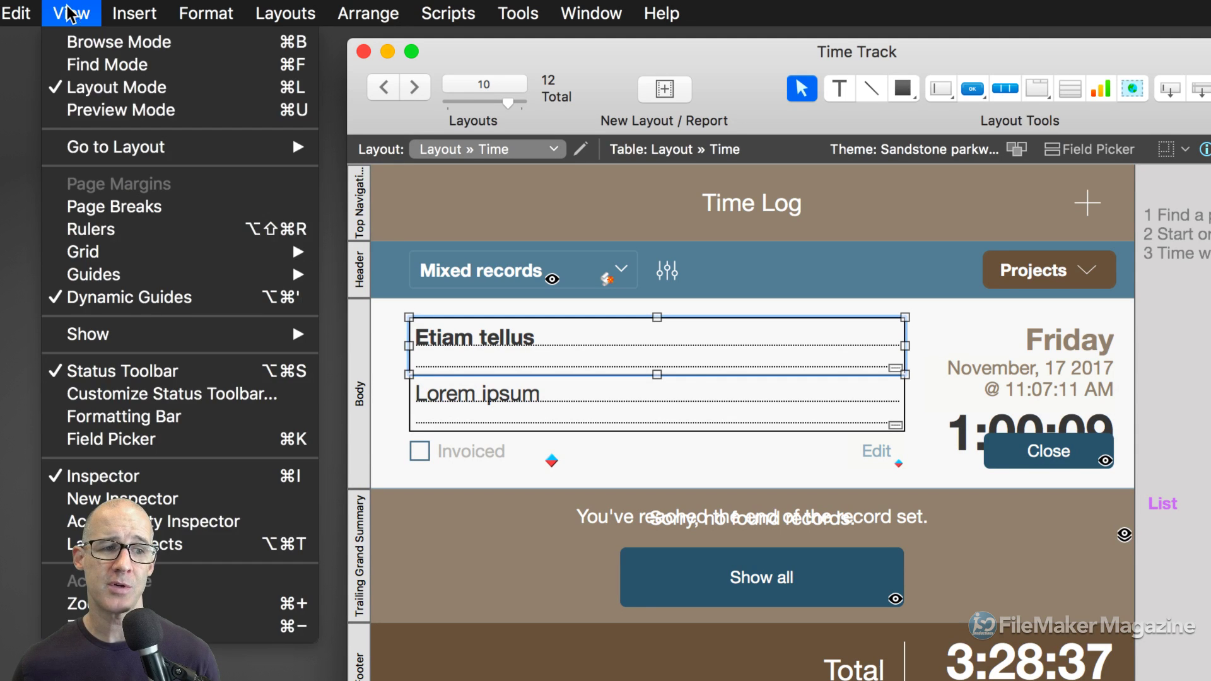
pyautogui.click(287, 229)
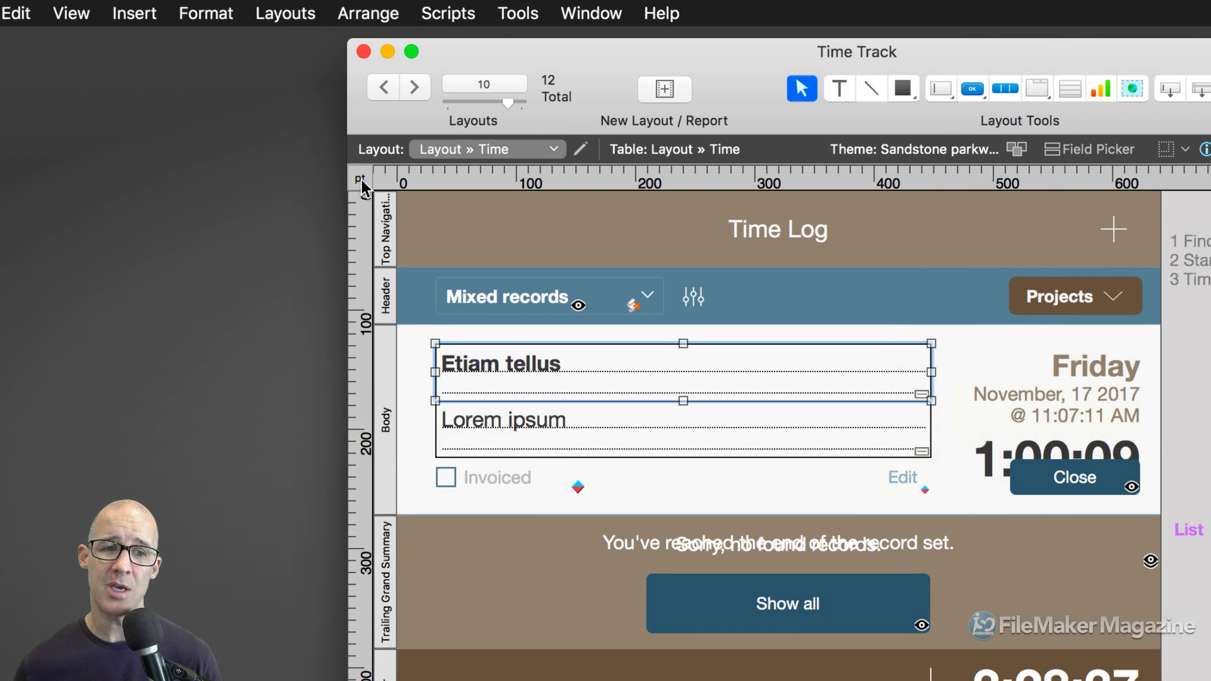
pyautogui.click(361, 182)
pyautogui.click(361, 184)
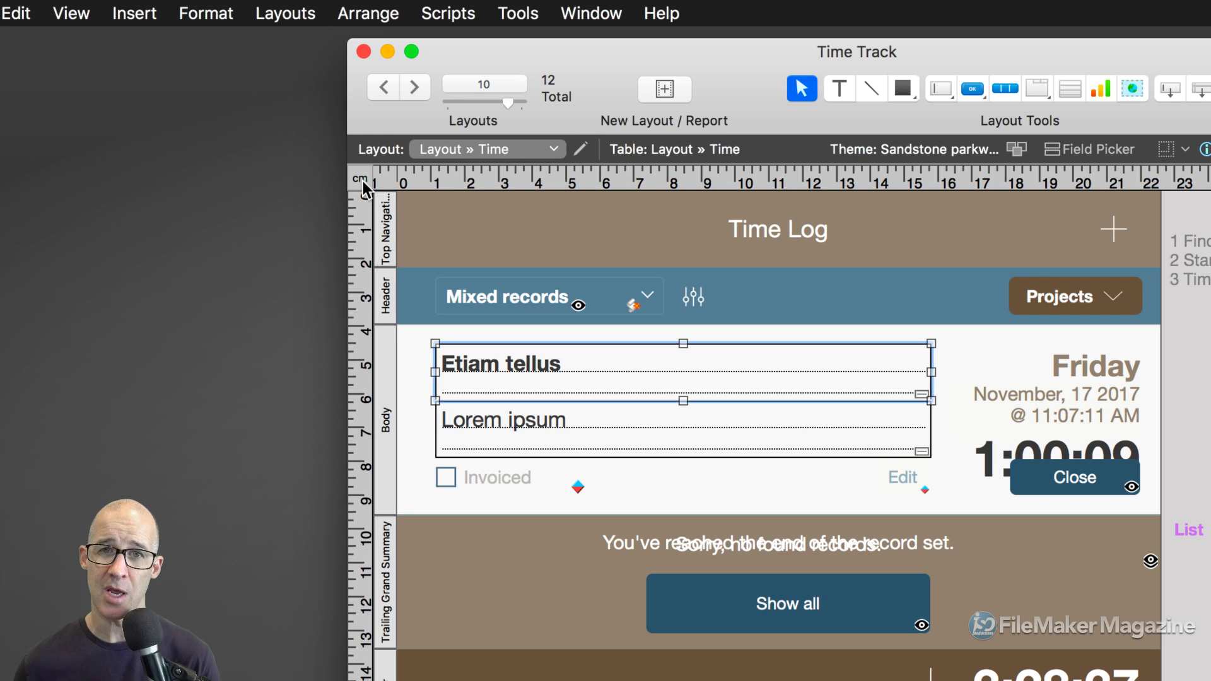
pyautogui.click(361, 183)
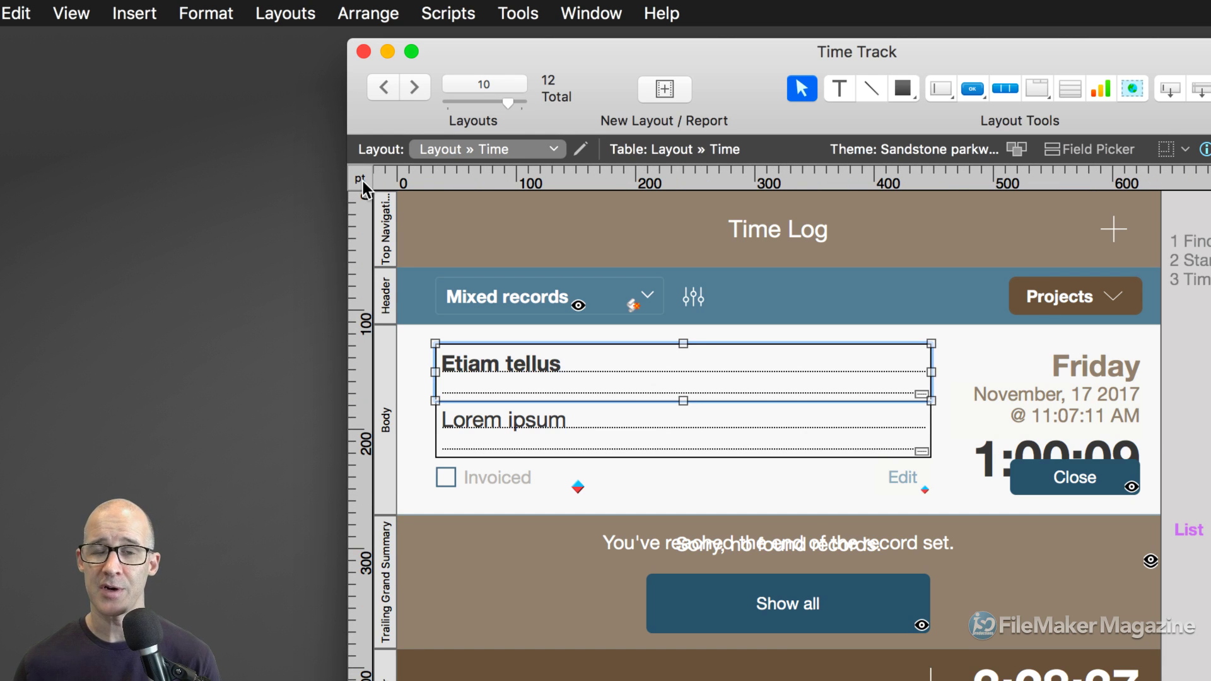
pyautogui.moveTo(365, 182); pyautogui.dragTo(378, 183)
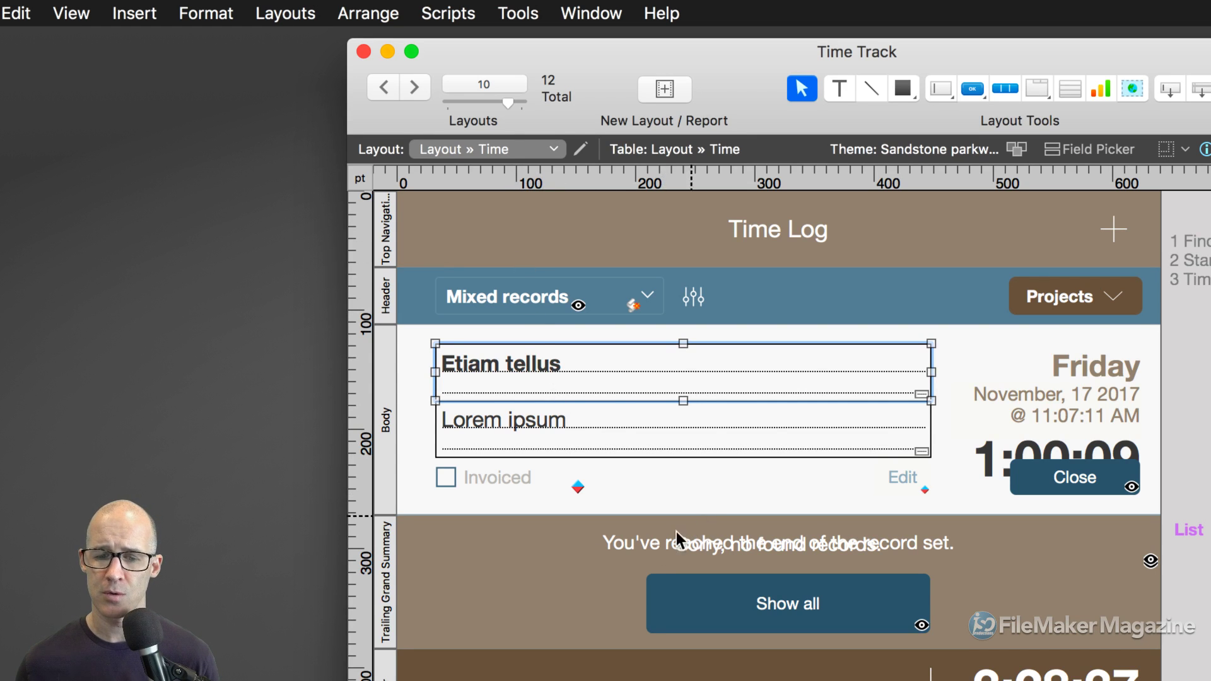
# Edit the trailing summary text and add a tab stop dragged to about 200 pt.
pyautogui.click(653, 543)
pyautogui.doubleClick(651, 544)
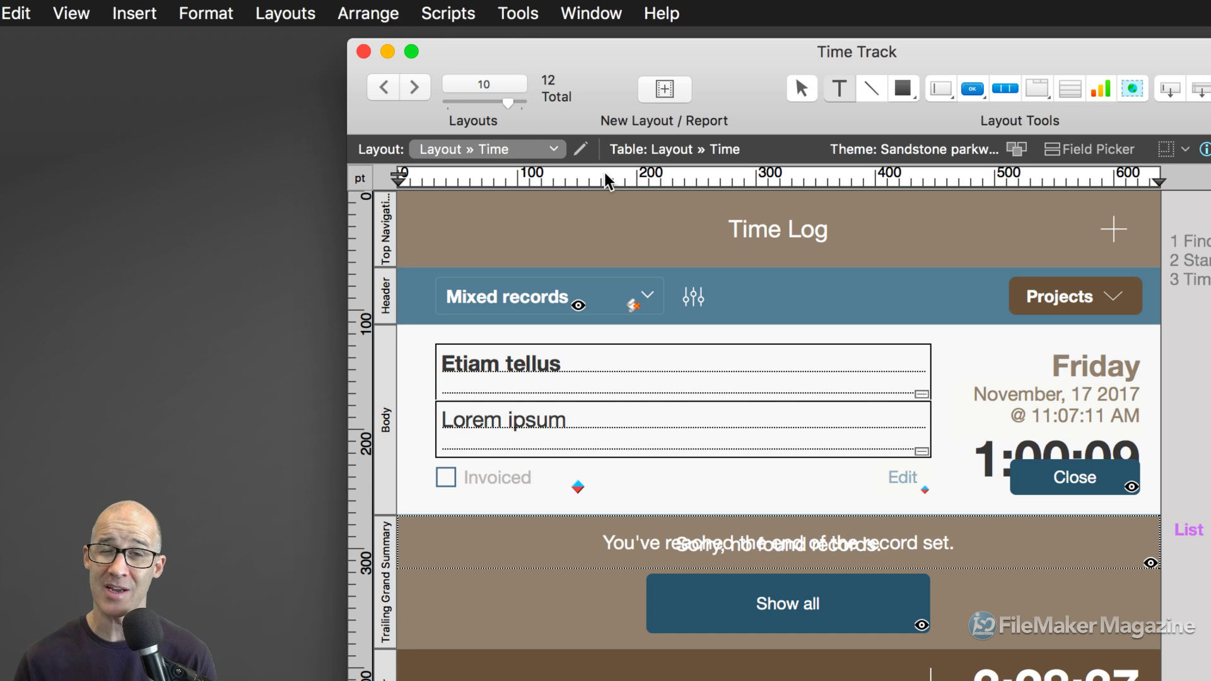
pyautogui.click(537, 180)
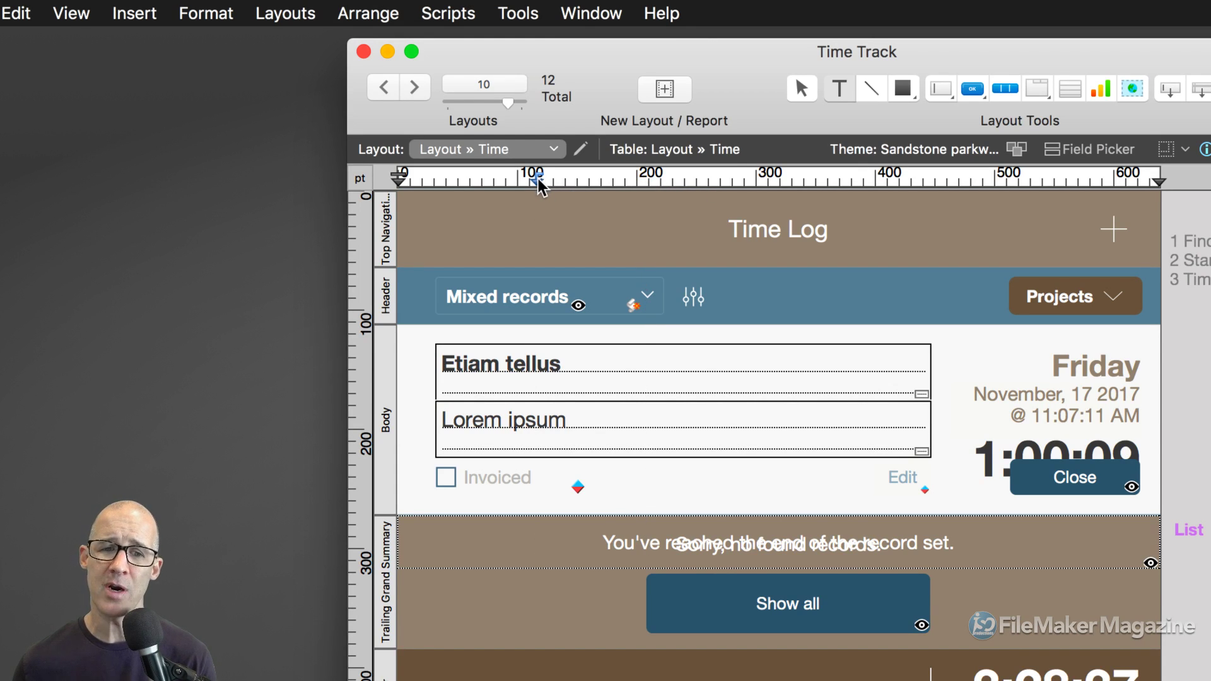
pyautogui.moveTo(538, 180); pyautogui.dragTo(652, 179)
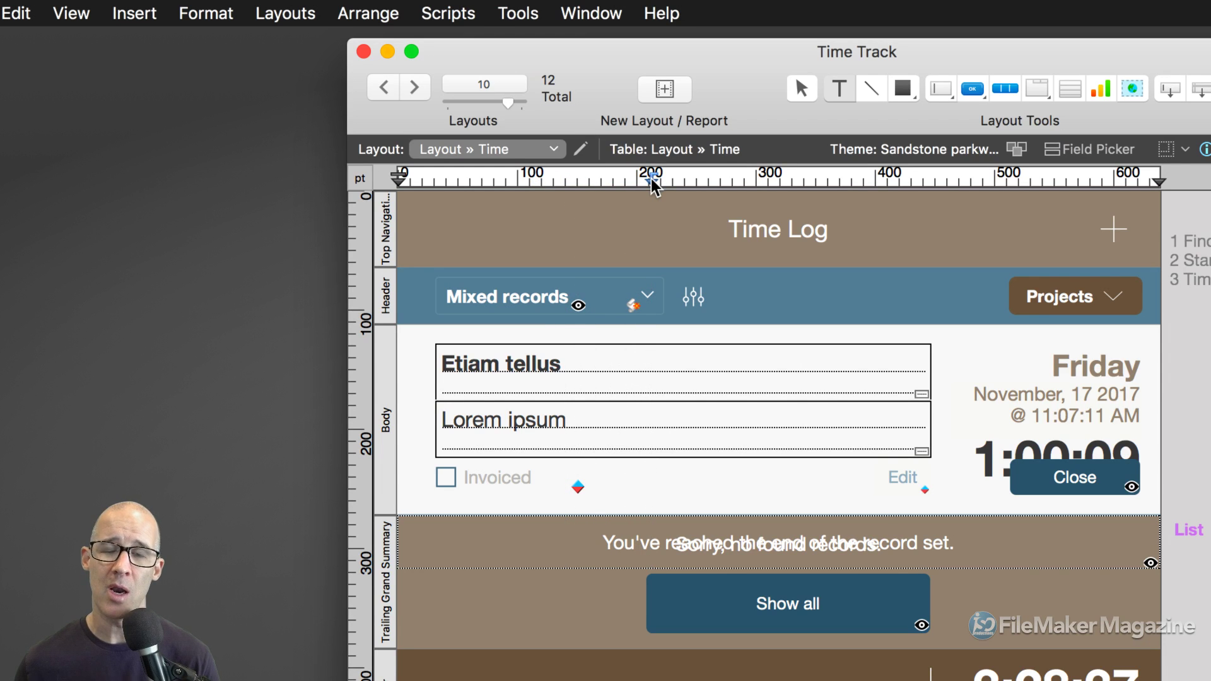
# Inspect the tab stop in the Tabs dialog and cancel without changes.
pyautogui.doubleClick(652, 180)
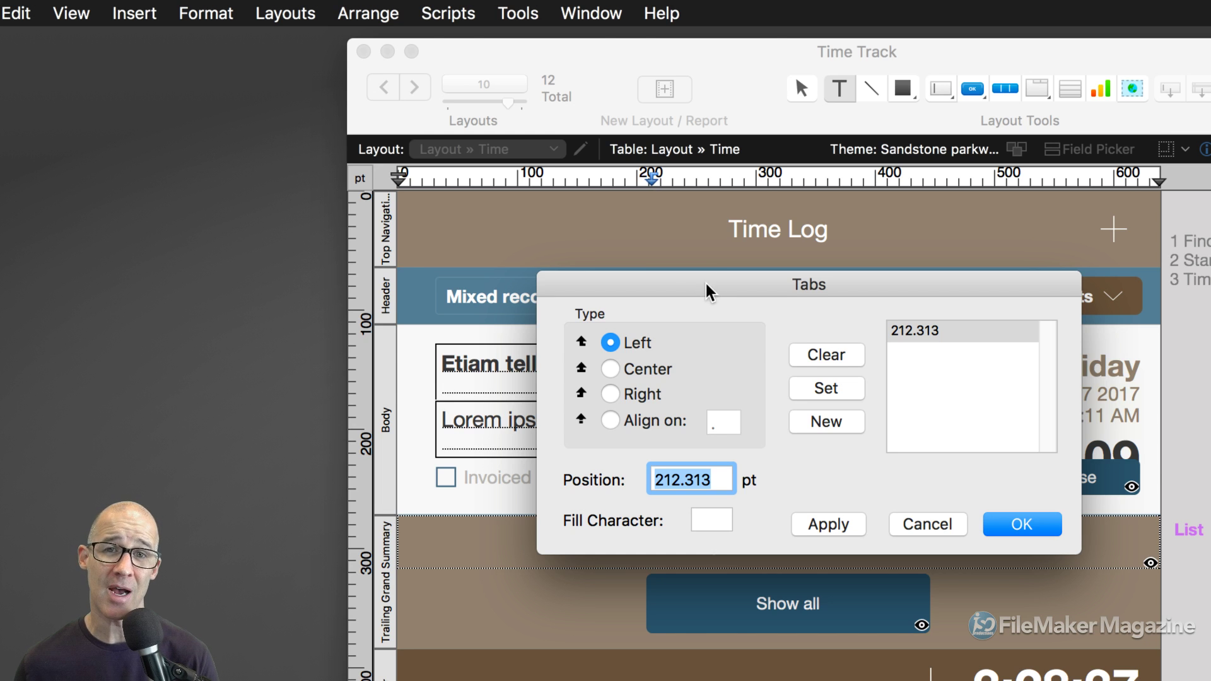
pyautogui.moveTo(715, 293); pyautogui.dragTo(673, 175)
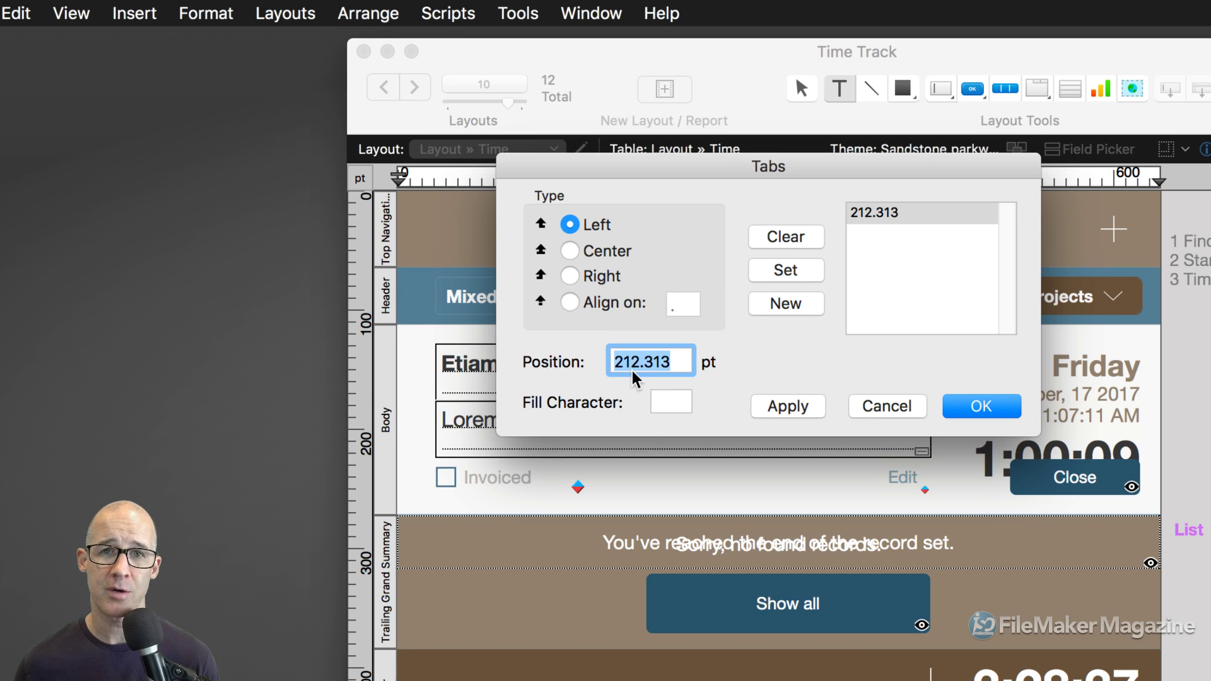
pyautogui.click(875, 411)
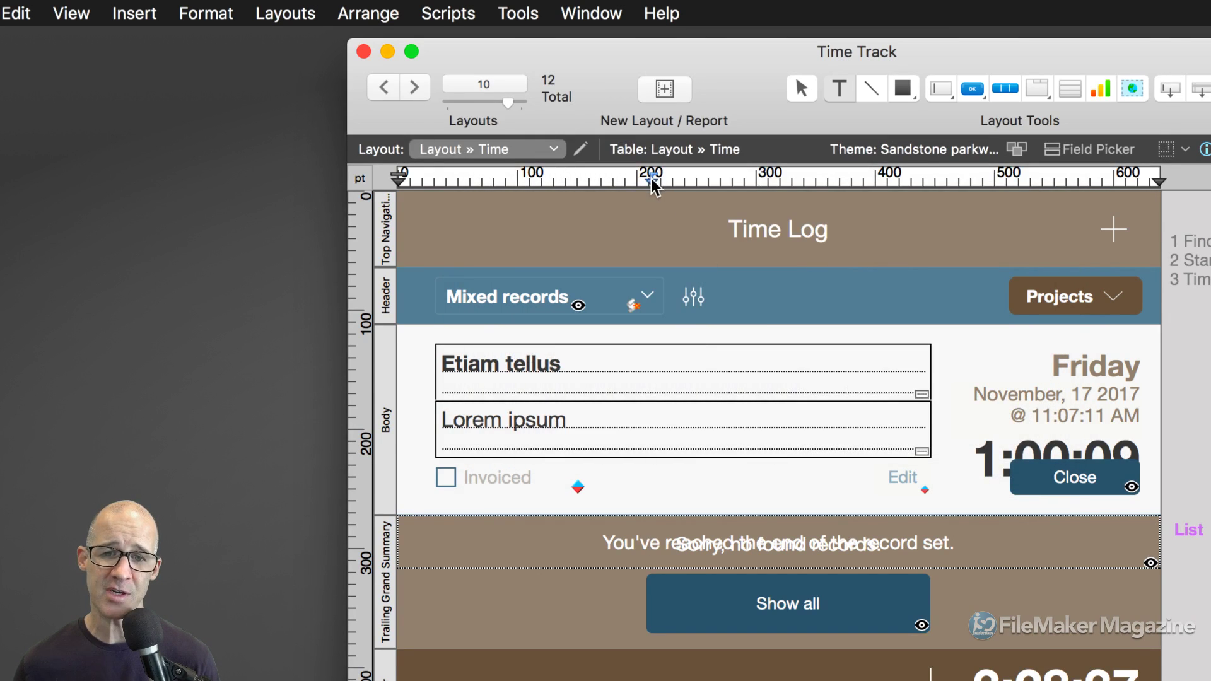
# Drag the tab stop off the ruler to delete it, then open View > Grid.
pyautogui.moveTo(652, 179); pyautogui.dragTo(598, 184)
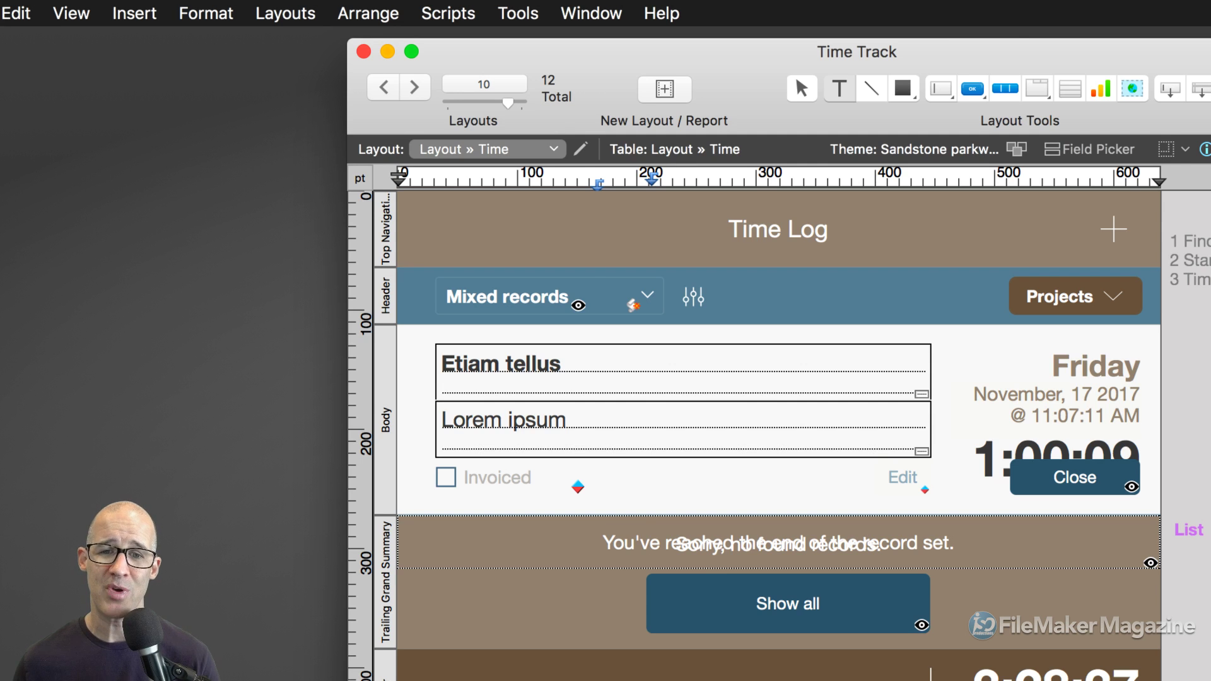
pyautogui.moveTo(597, 184); pyautogui.dragTo(596, 284)
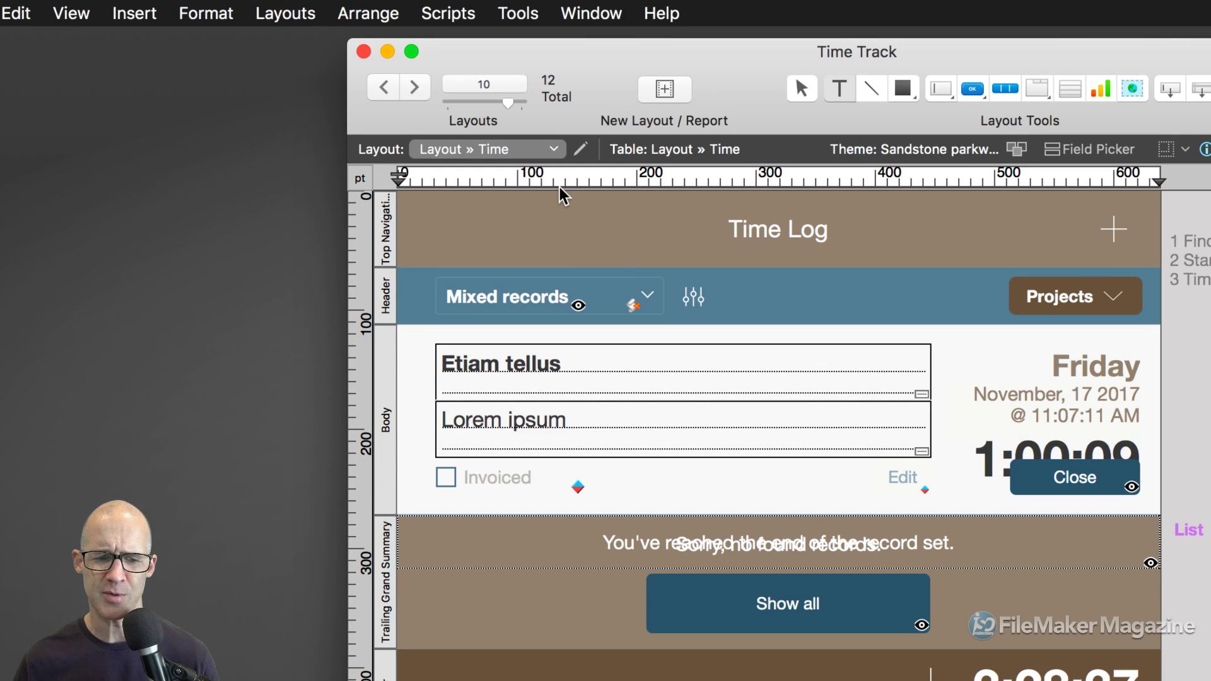
pyautogui.click(77, 18)
pyautogui.moveTo(176, 262)
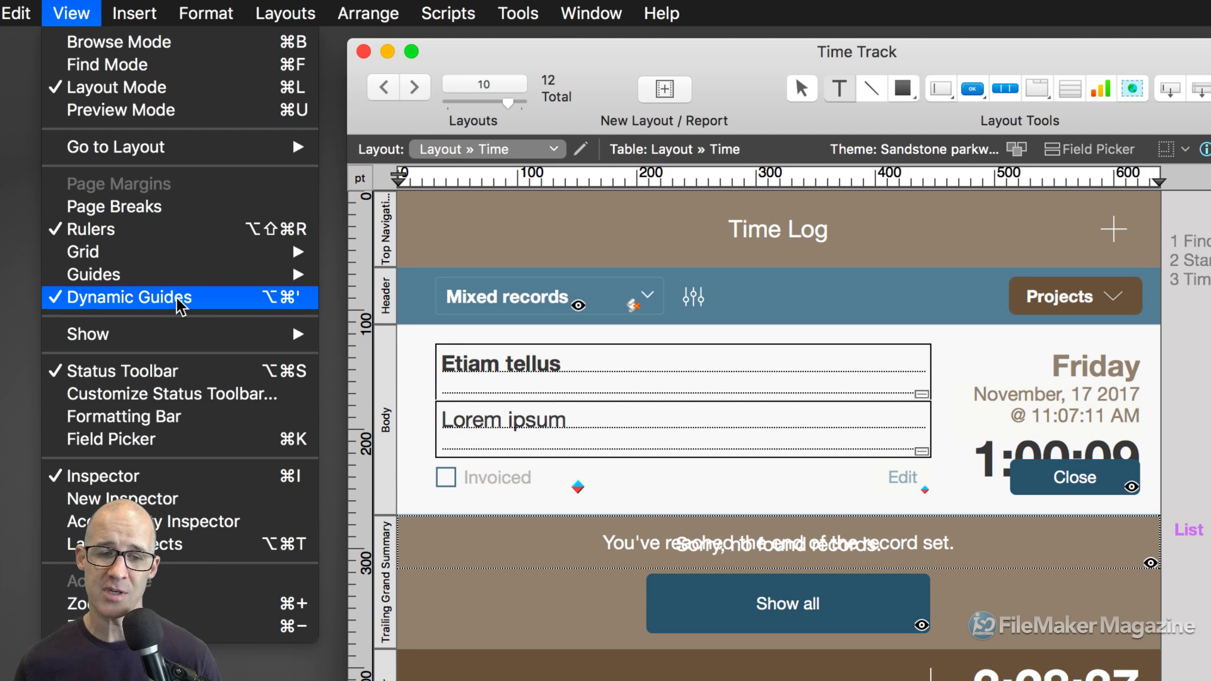
pyautogui.click(599, 391)
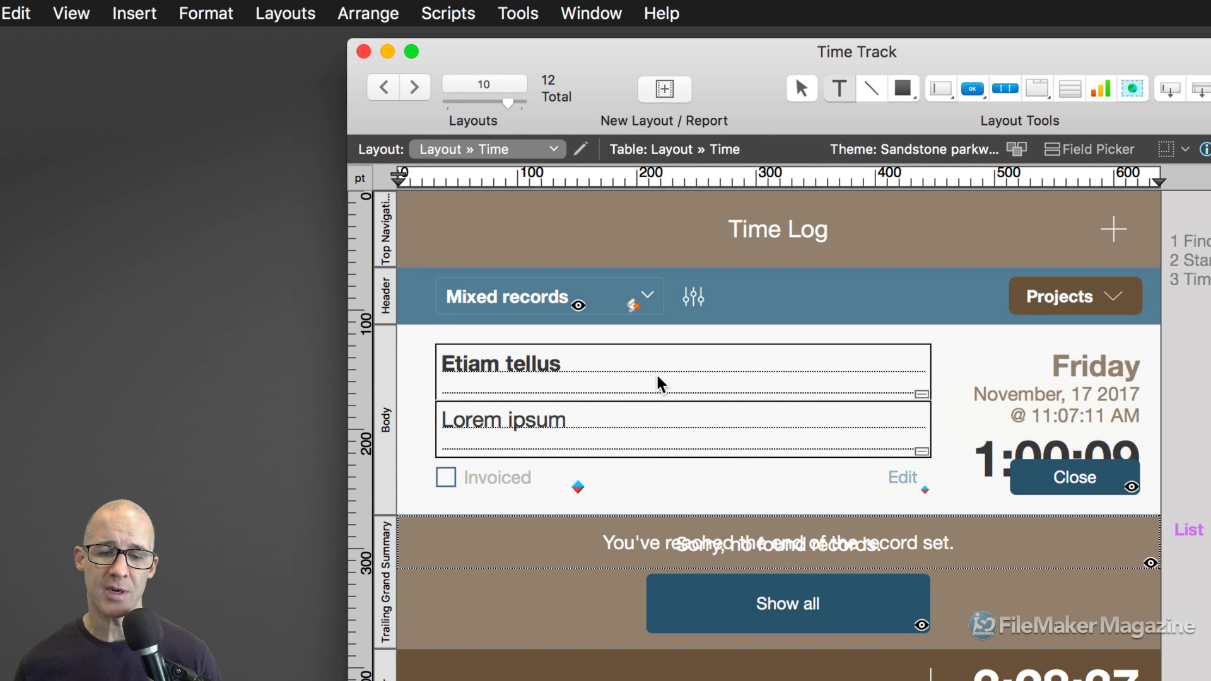
pyautogui.press('Escape')
pyautogui.click(655, 372)
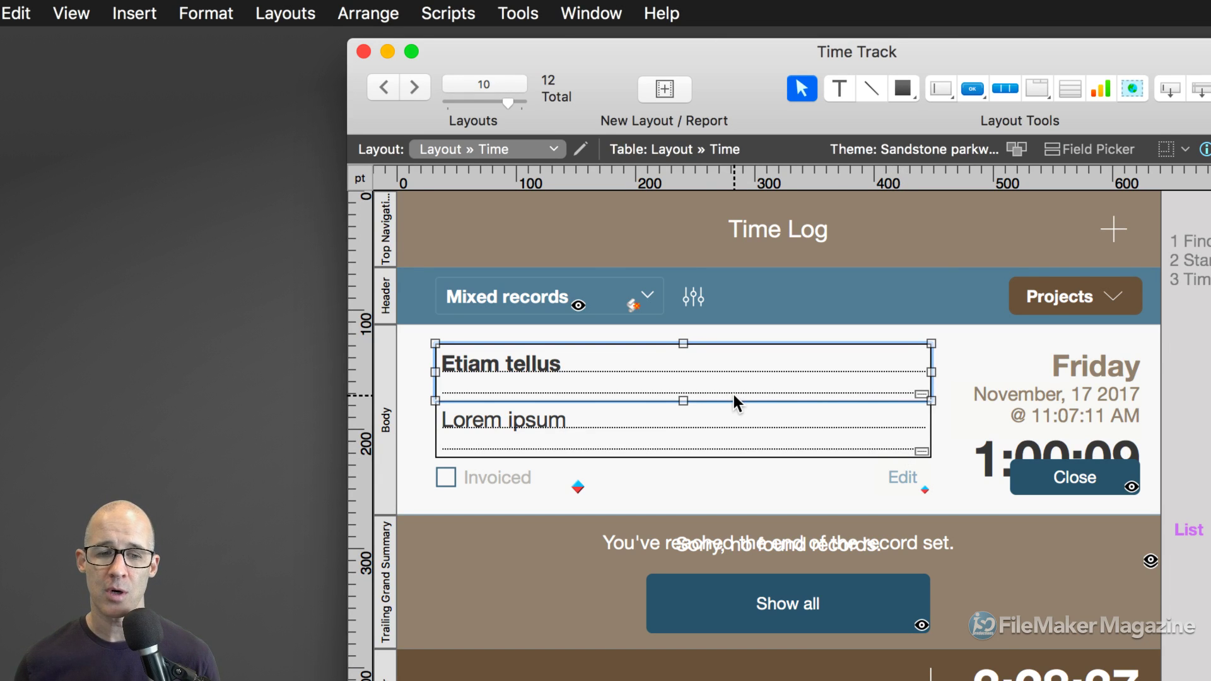
pyautogui.press('Right')
pyautogui.press('Right')
pyautogui.press('Right')
pyautogui.press('Right')
pyautogui.press('Right')
pyautogui.press('Right')
pyautogui.press('Right')
pyautogui.press('Right')
pyautogui.press('Right')
pyautogui.press('Right')
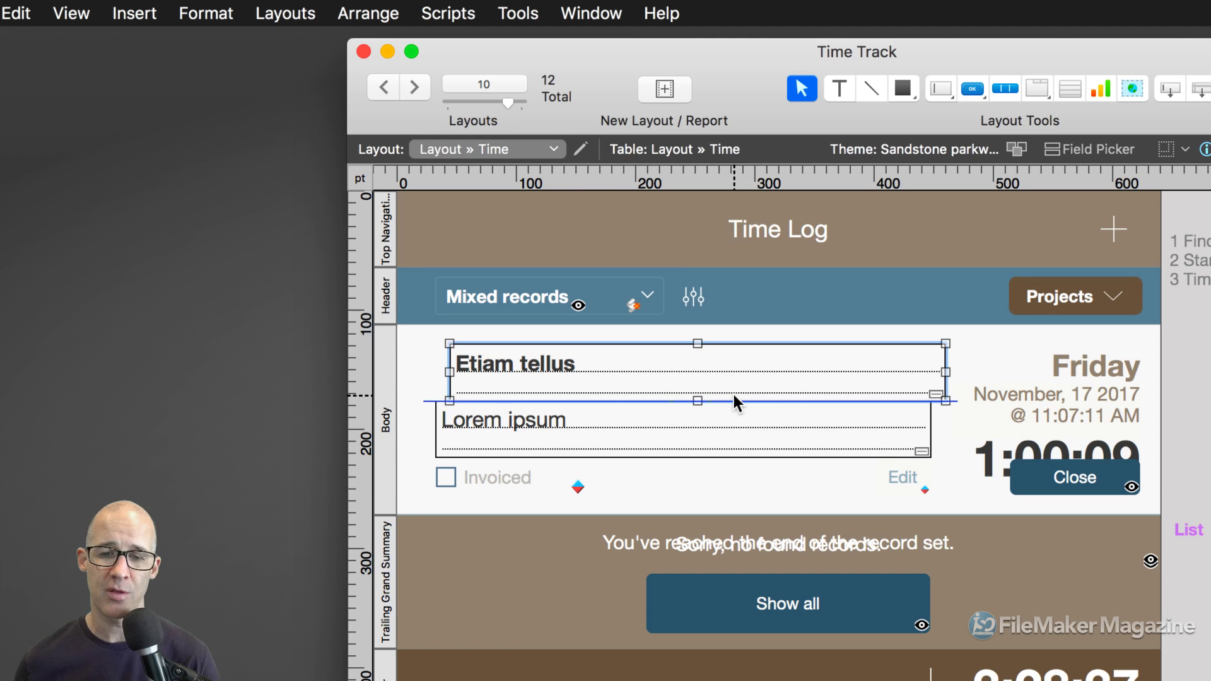
pyautogui.press('Left')
pyautogui.press('Left')
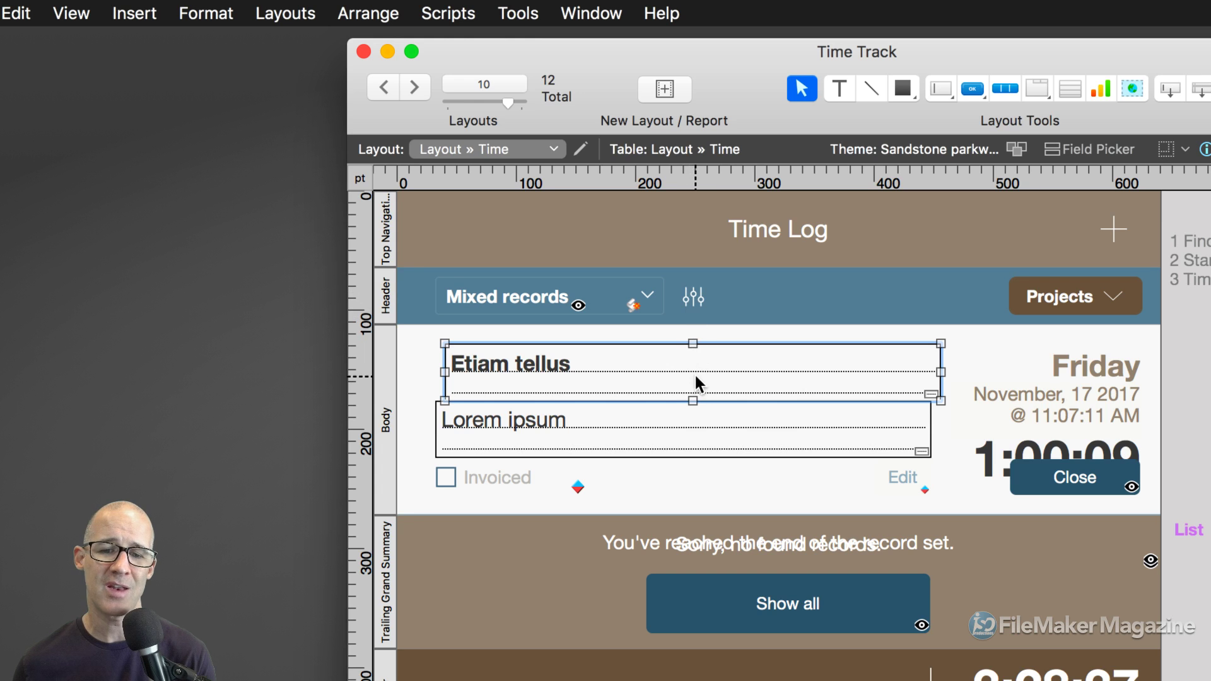
pyautogui.press('Left')
pyautogui.press('Left')
pyautogui.press('Left')
pyautogui.press('Left')
pyautogui.press('Left')
pyautogui.press('Left')
pyautogui.press('Left')
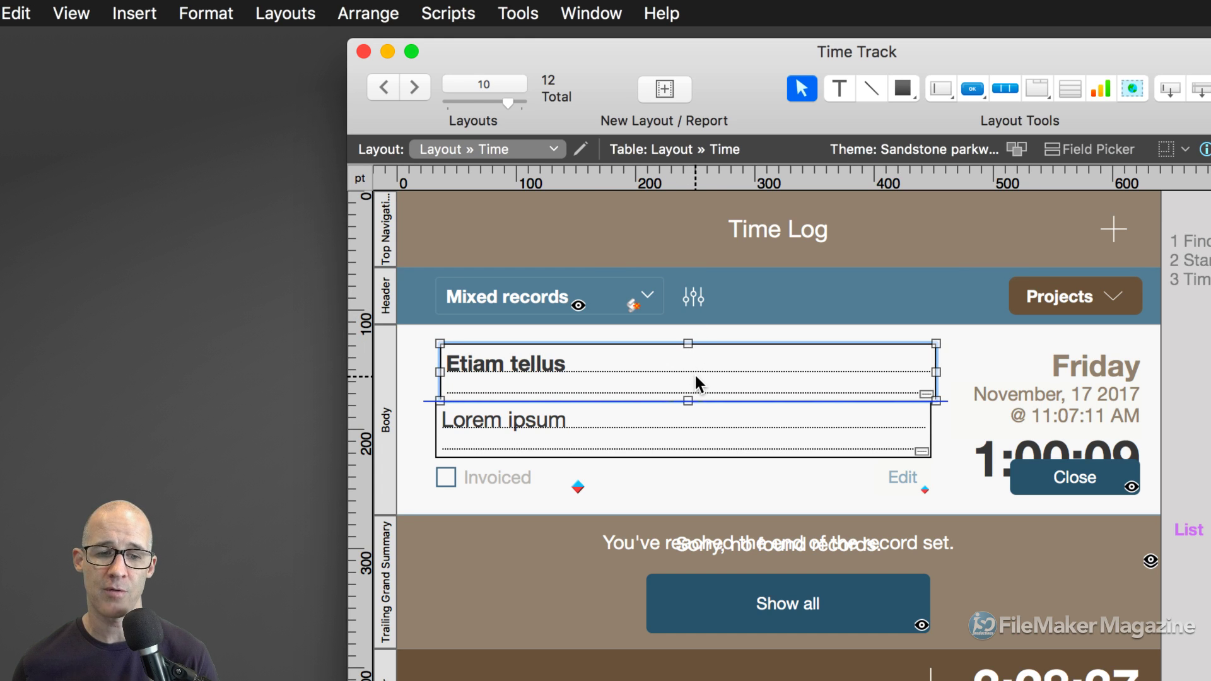
pyautogui.press('Left')
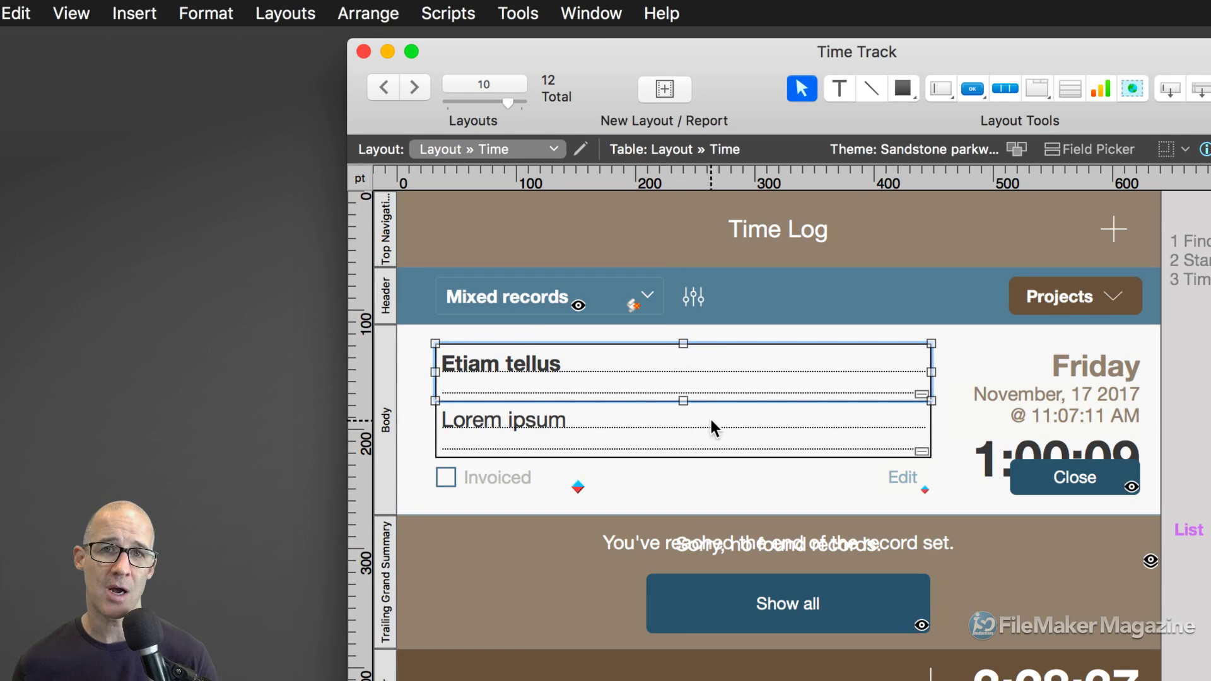
pyautogui.click(71, 14)
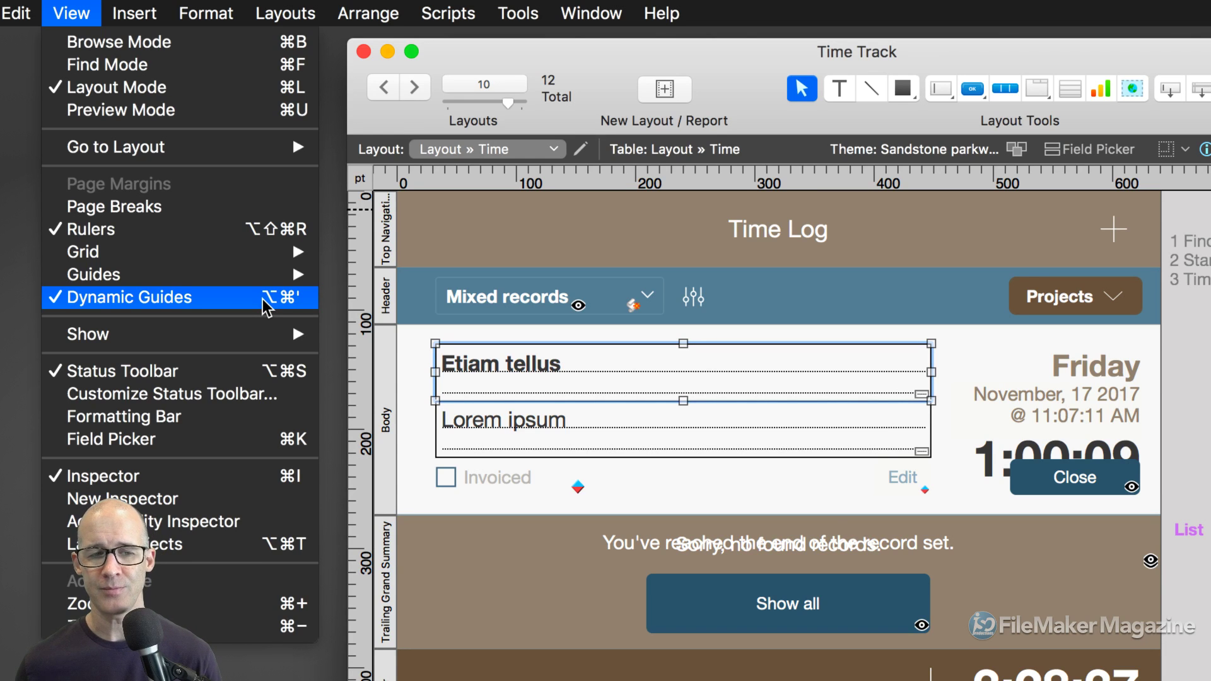
# Drag out a vertical guide at 164 pt and a horizontal guide at 37 pt.
pyautogui.click(362, 307)
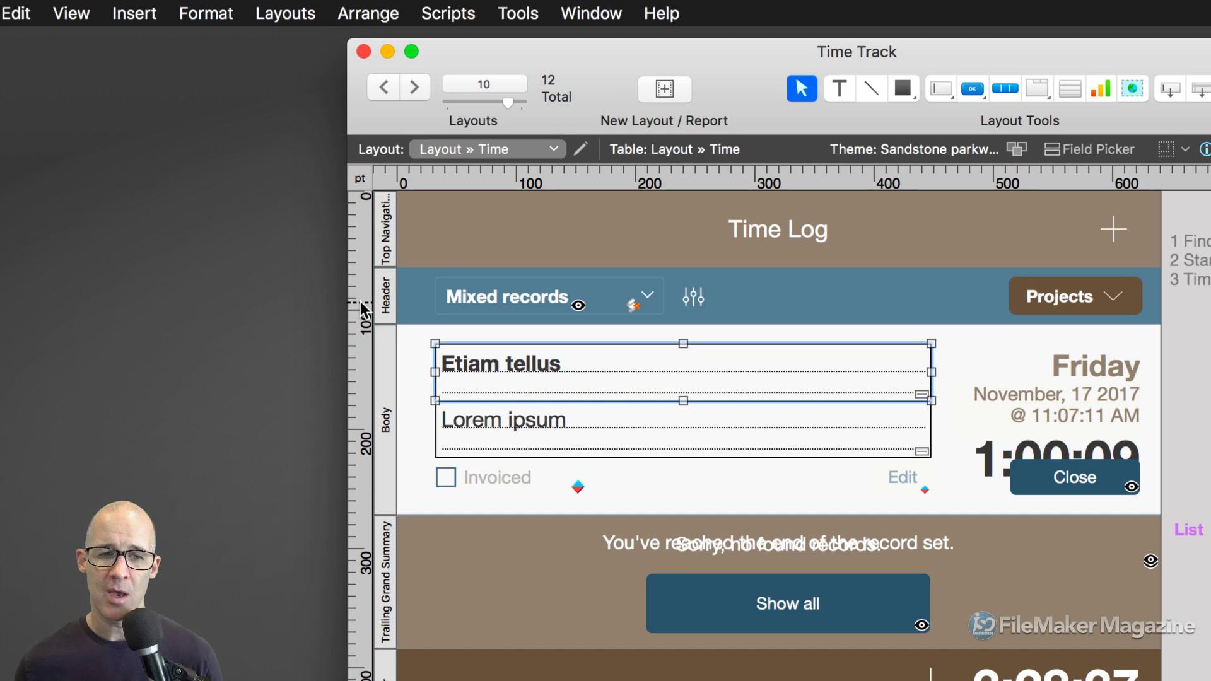
pyautogui.moveTo(359, 301); pyautogui.dragTo(592, 293)
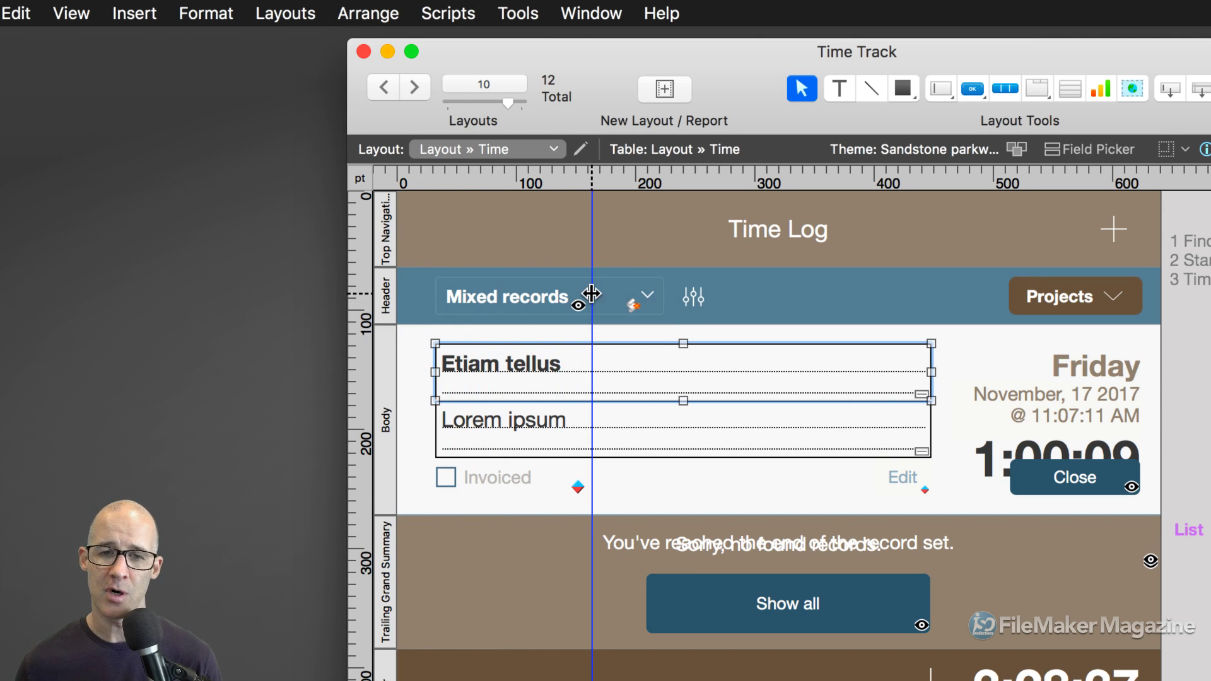
pyautogui.moveTo(641, 174); pyautogui.dragTo(641, 234)
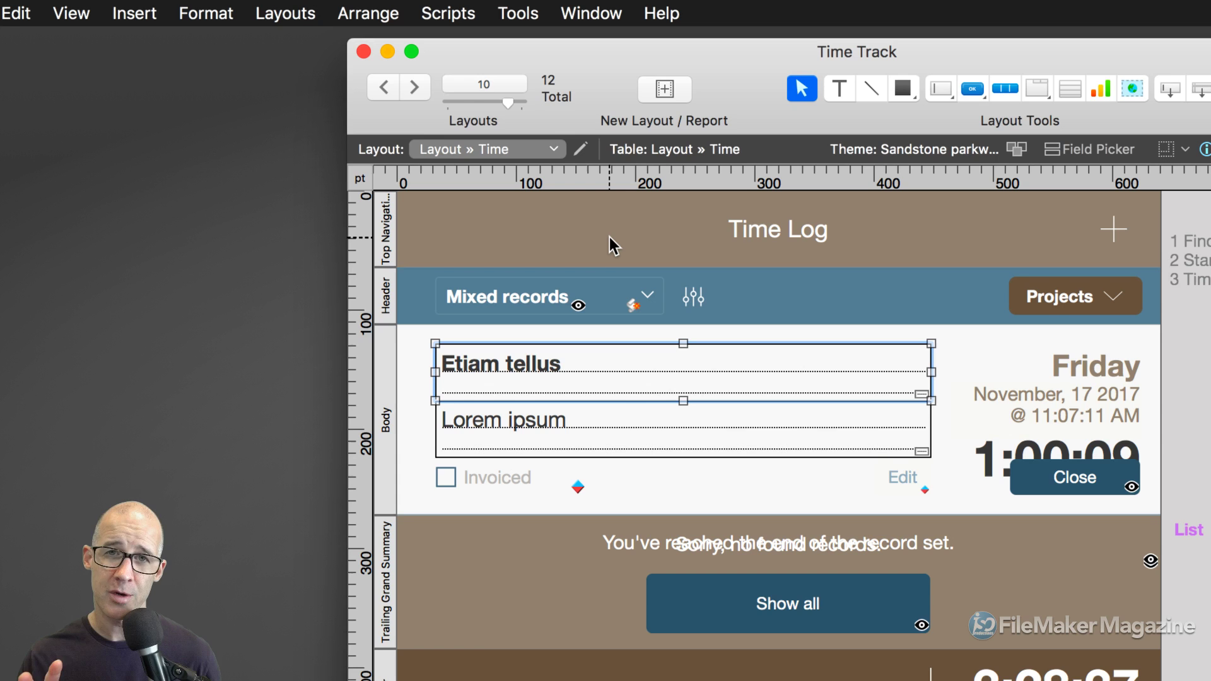
pyautogui.press('super+z')
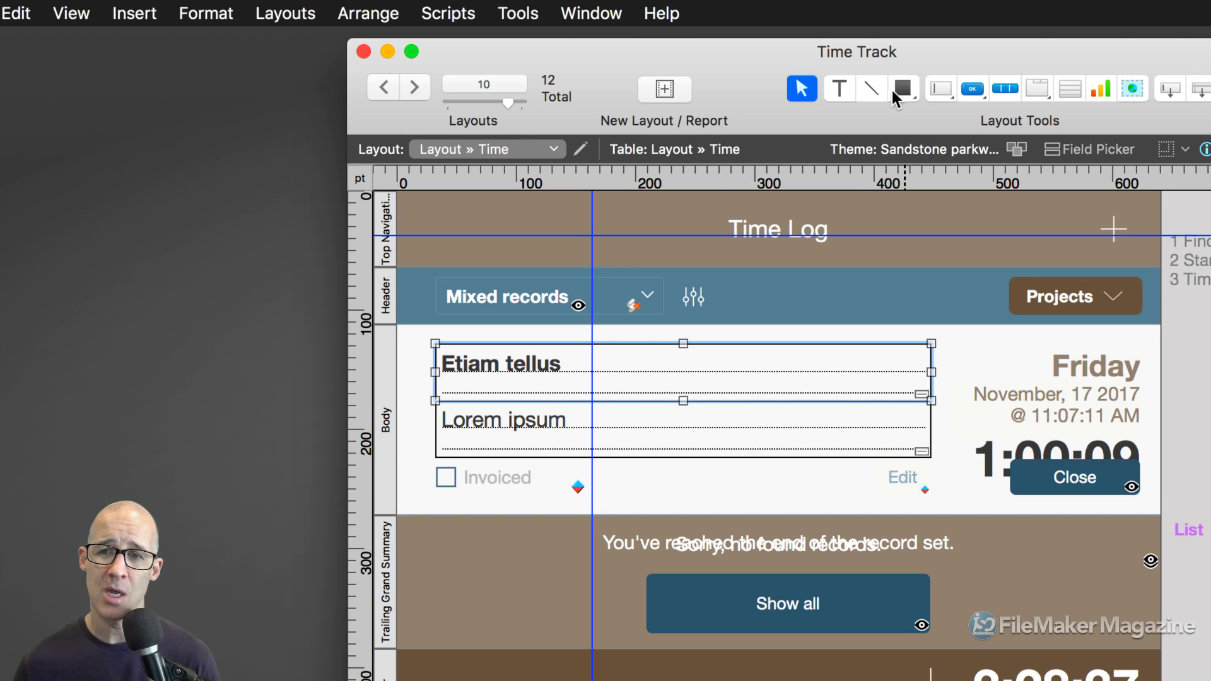
# Option-drag a copy of the Close button into the top navigation area, settling it on the guides.
pyautogui.moveTo(1051, 469); pyautogui.dragTo(658, 254)
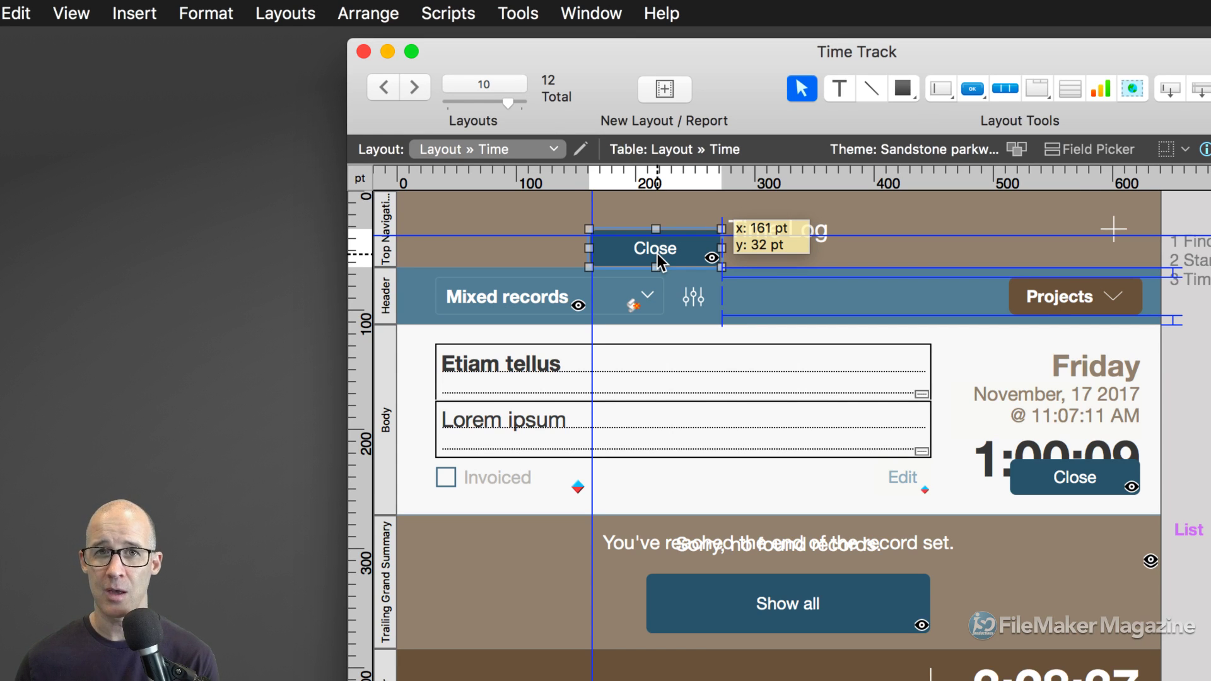
pyautogui.moveTo(658, 253)
pyautogui.mouseDown()
pyautogui.moveTo(670, 270)
pyautogui.moveTo(657, 254)
pyautogui.mouseUp()
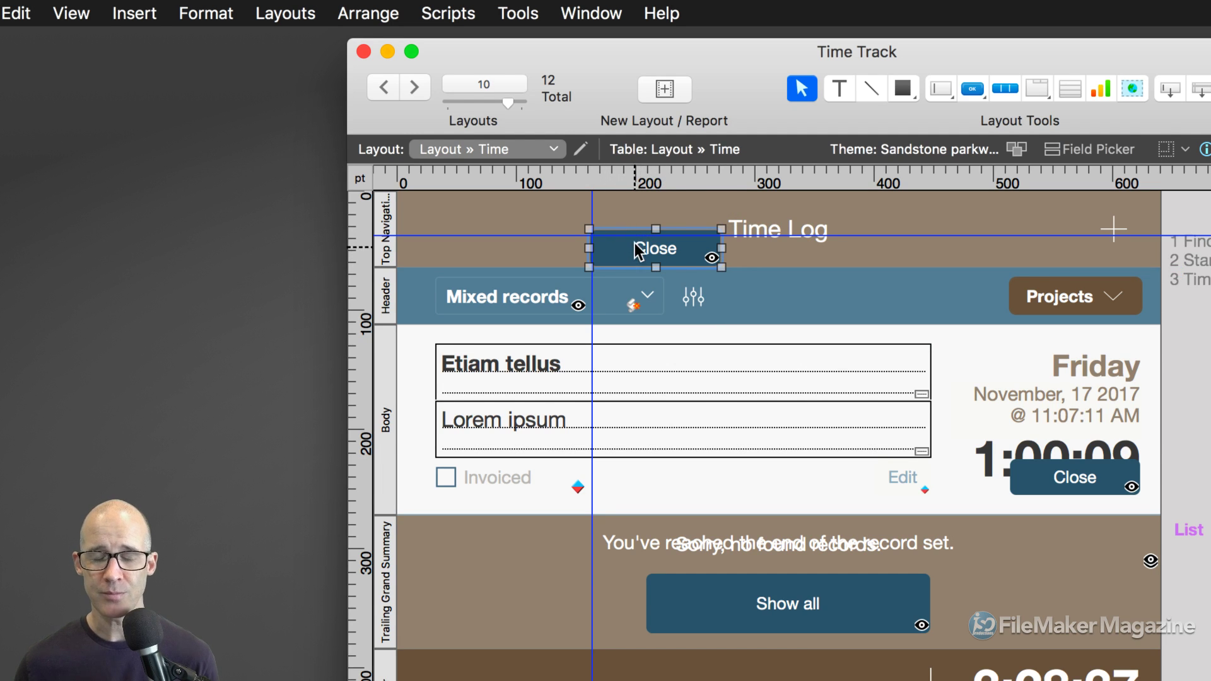
# Turn off Snap to Grid and reposition the copied Close button against the guides.
pyautogui.click(71, 13)
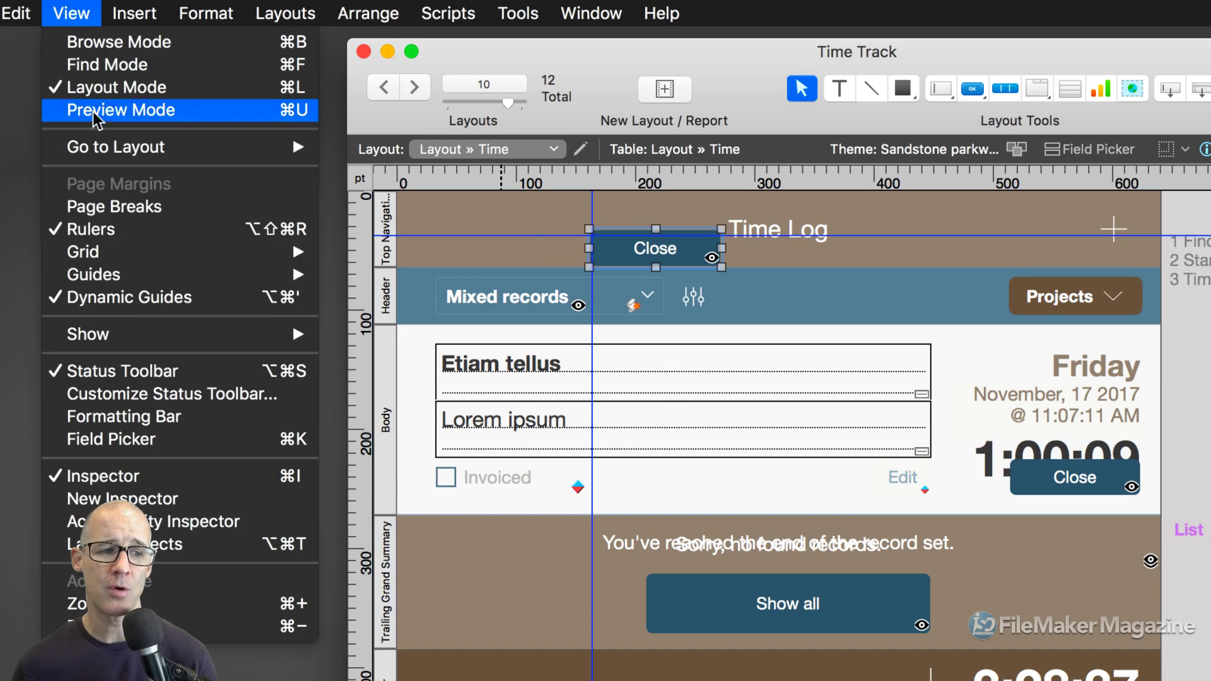
pyautogui.moveTo(143, 258)
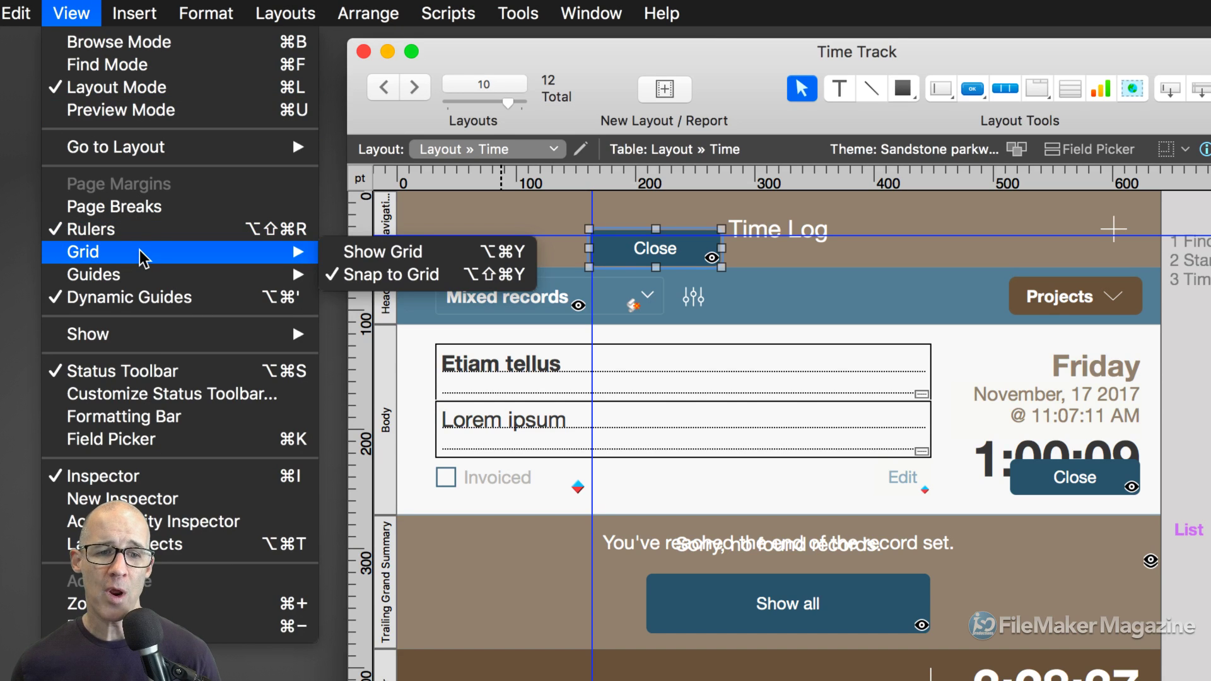
pyautogui.click(419, 284)
pyautogui.moveTo(651, 248)
pyautogui.mouseDown()
pyautogui.moveTo(668, 257)
pyautogui.moveTo(646, 244)
pyautogui.moveTo(653, 265)
pyautogui.mouseUp()
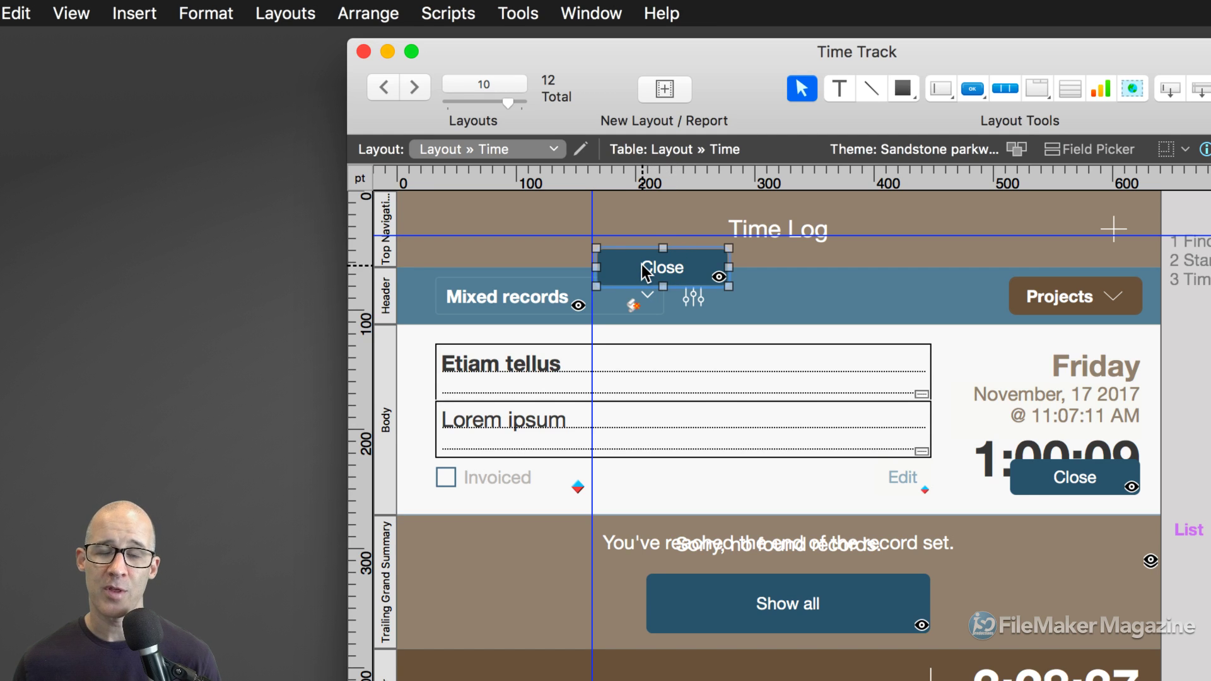
pyautogui.moveTo(640, 262)
pyautogui.mouseDown()
pyautogui.moveTo(641, 247)
pyautogui.moveTo(638, 260)
pyautogui.mouseUp()
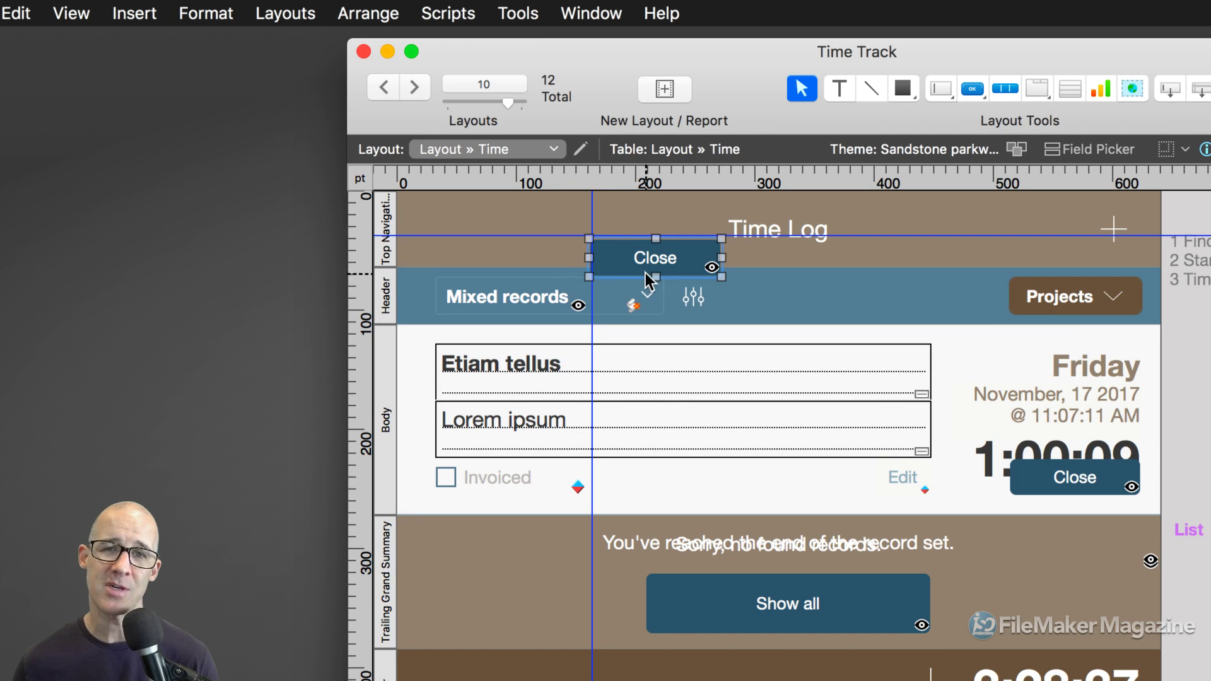
# Turn off Dynamic Guides and nudge the Close button slightly up and right.
pyautogui.click(71, 13)
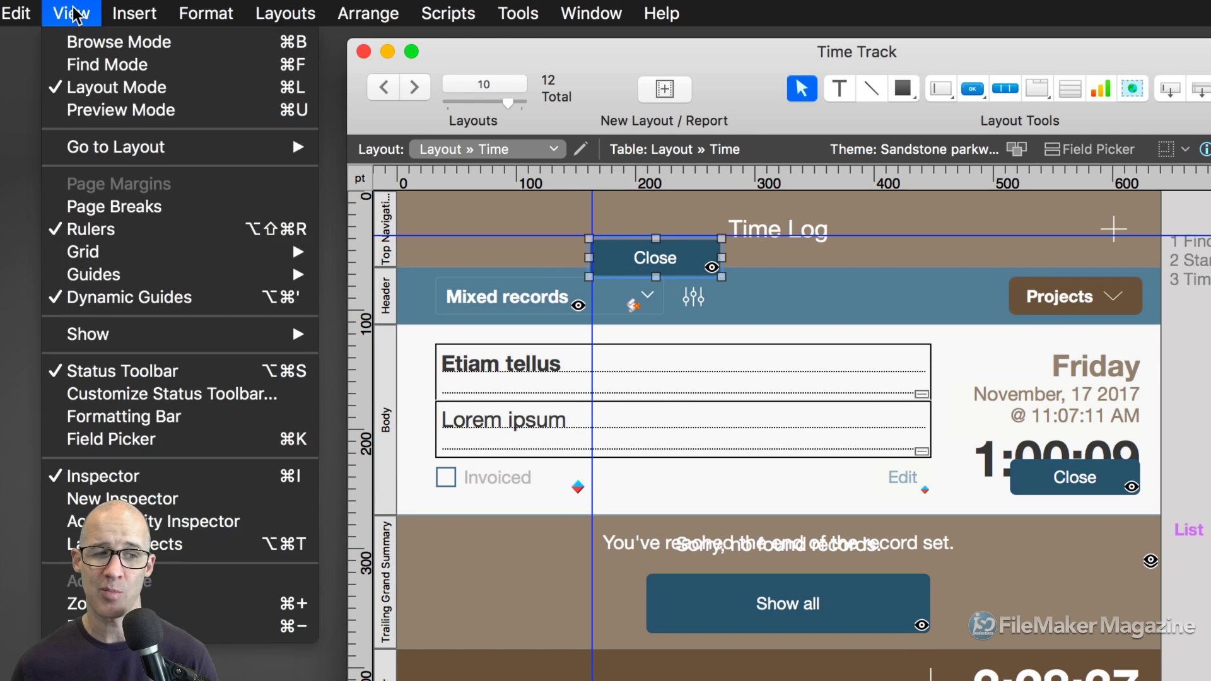
pyautogui.click(145, 297)
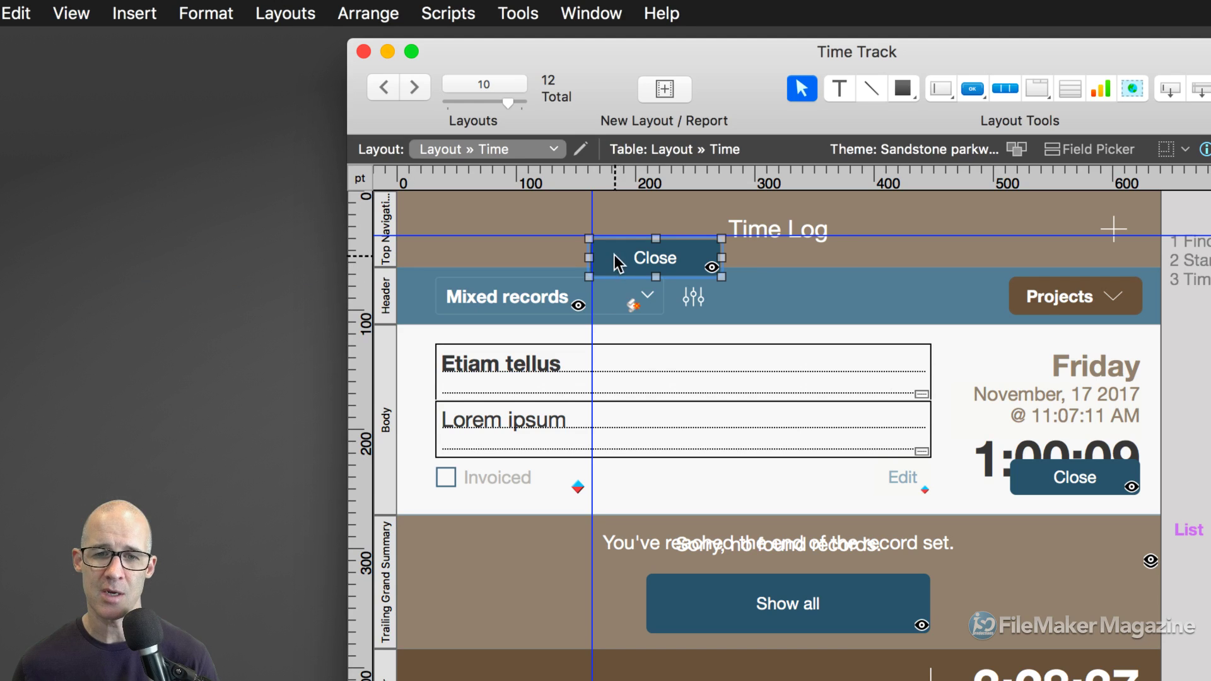
pyautogui.moveTo(614, 254)
pyautogui.mouseDown()
pyautogui.moveTo(639, 259)
pyautogui.moveTo(618, 247)
pyautogui.mouseUp()
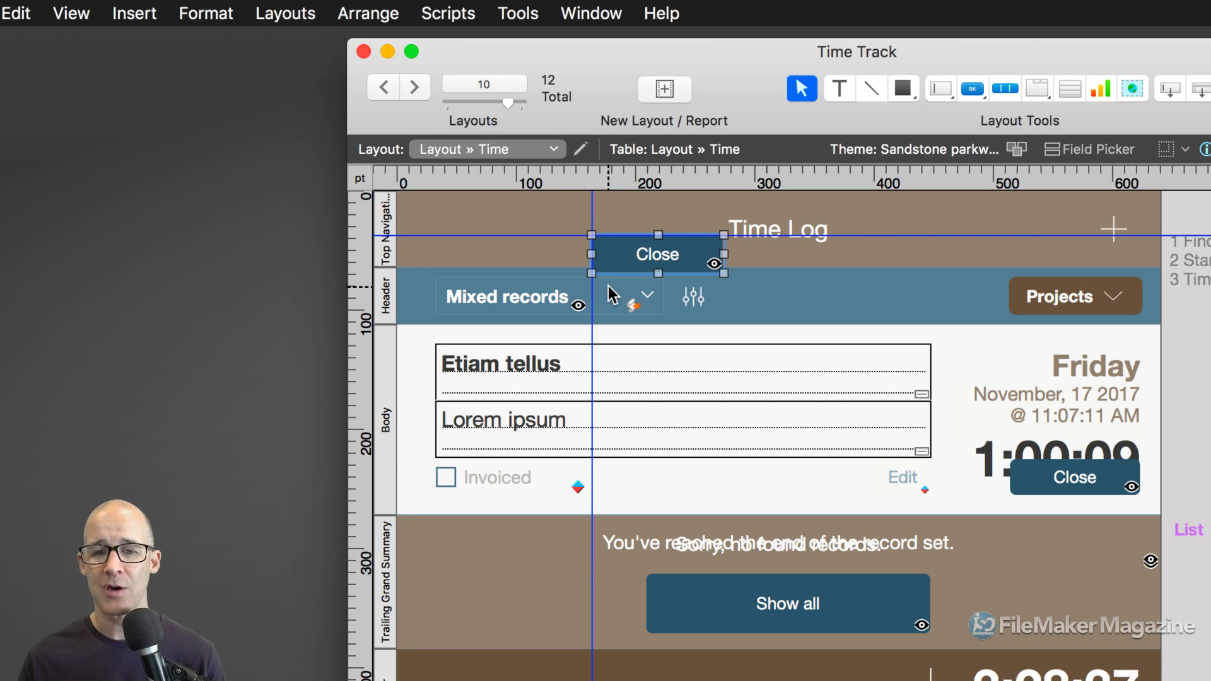
# Re-enable Dynamic Guides and Snap to Grid, and show the layout grid.
pyautogui.click(74, 13)
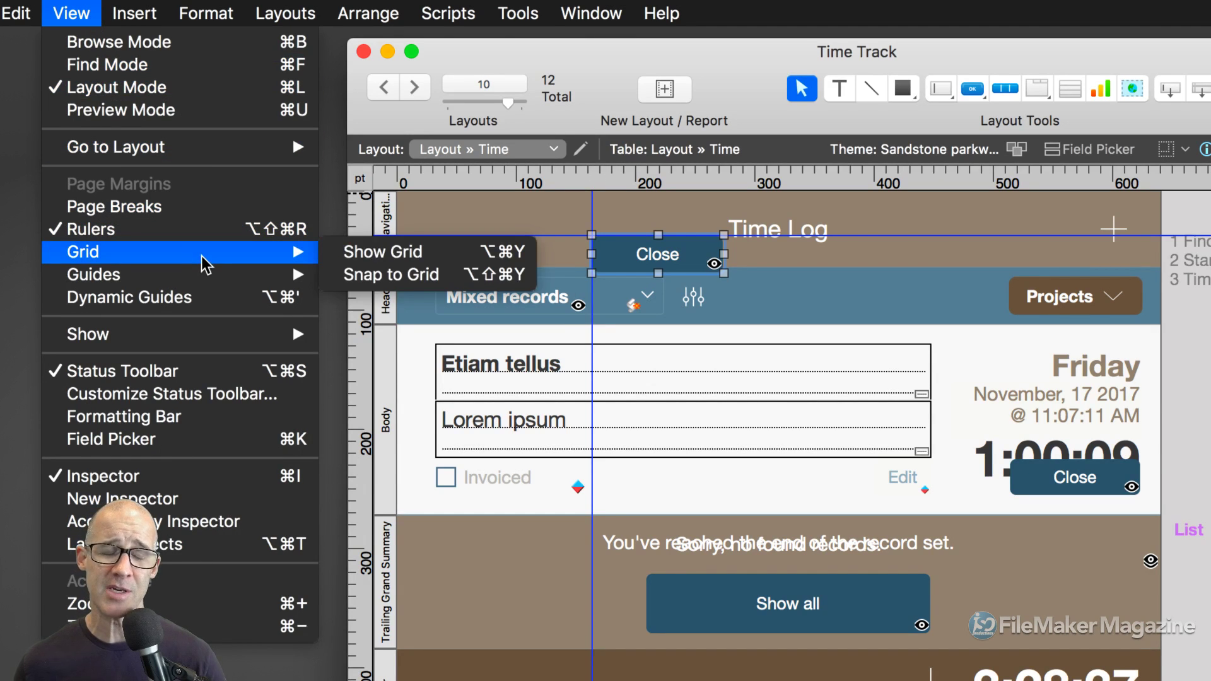
pyautogui.click(268, 306)
pyautogui.click(79, 14)
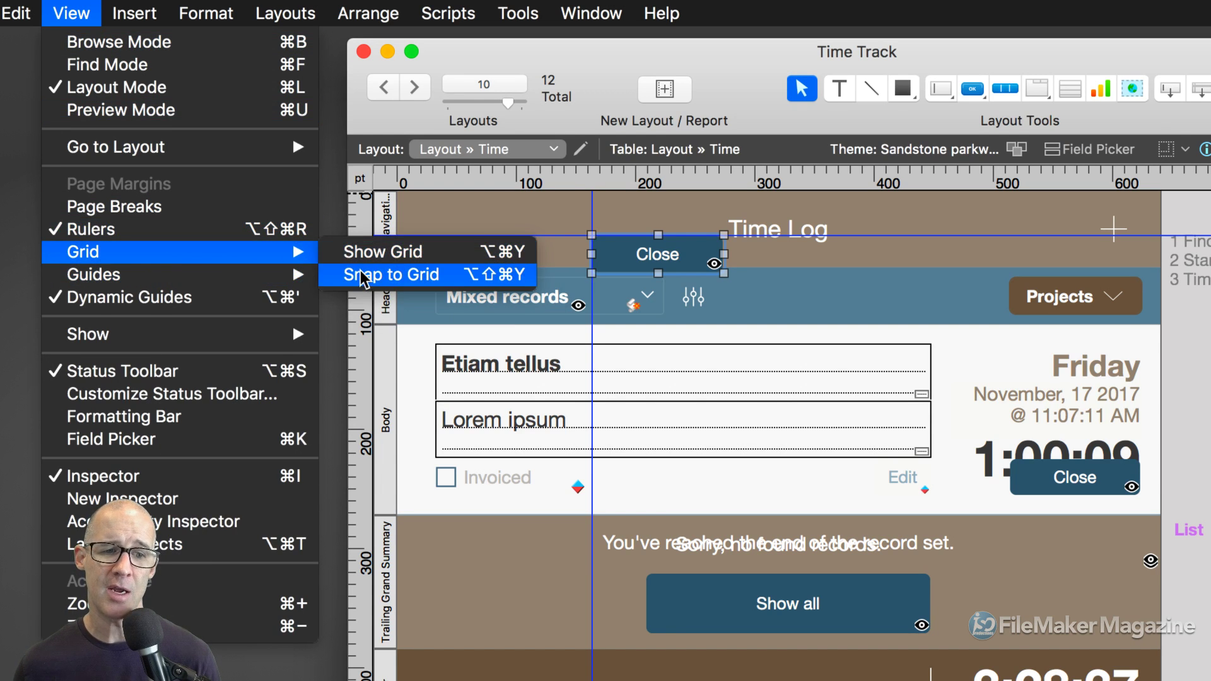
pyautogui.click(372, 273)
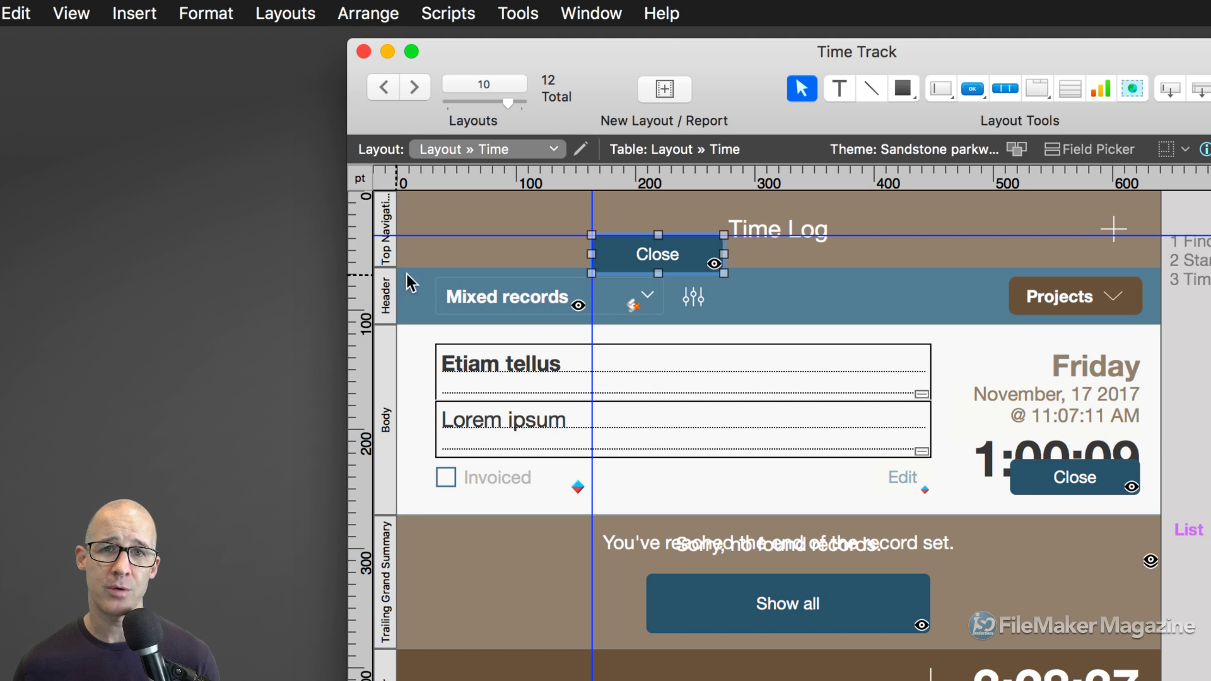
pyautogui.click(108, 19)
pyautogui.moveTo(71, 14)
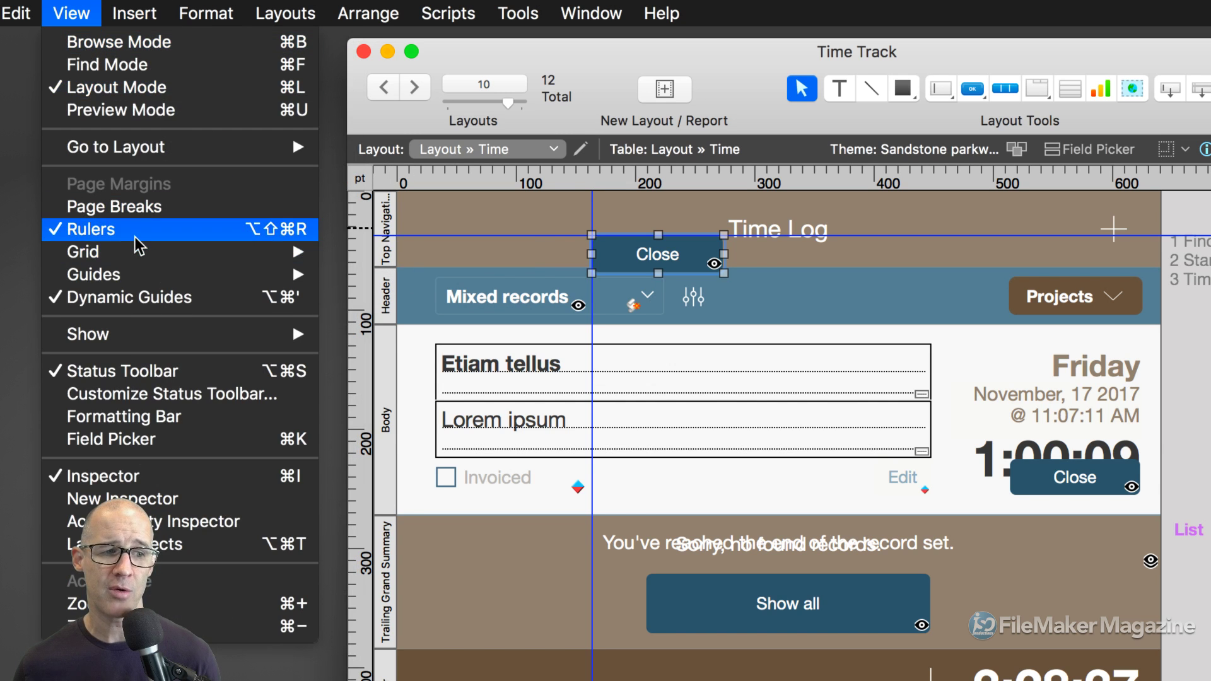
pyautogui.moveTo(189, 252)
pyautogui.click(372, 252)
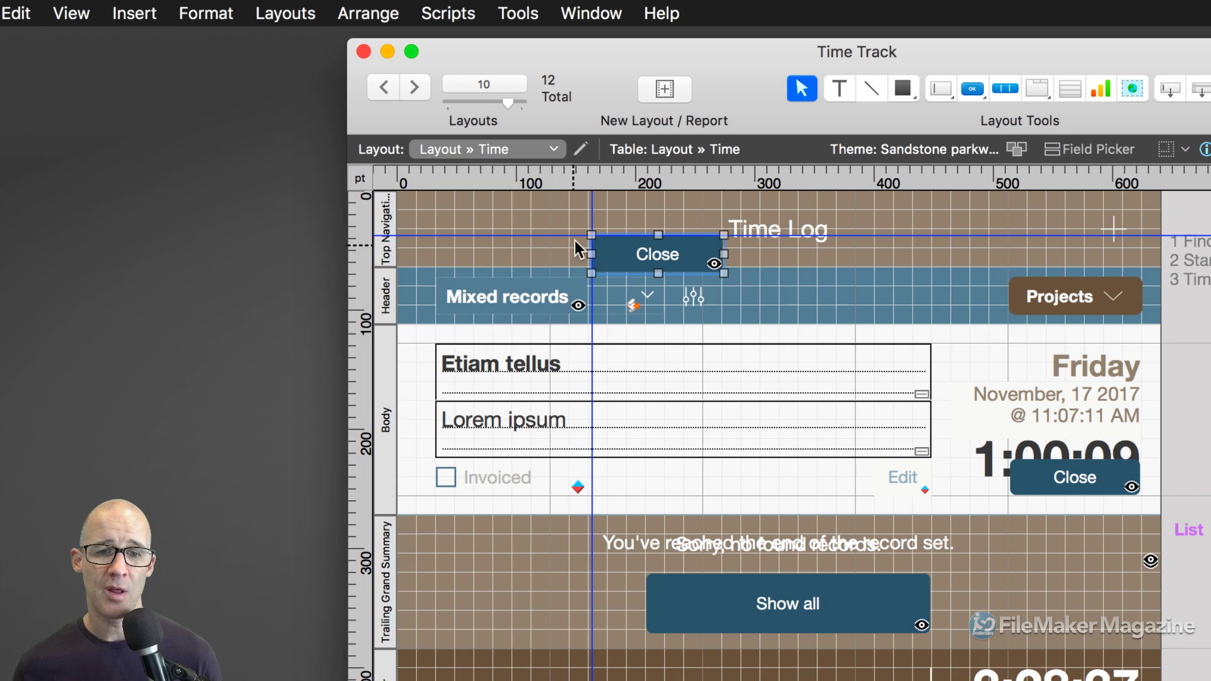
# Move the guides to 31 pt and 160 pt and snap the Close button onto them.
pyautogui.moveTo(563, 235); pyautogui.dragTo(562, 227)
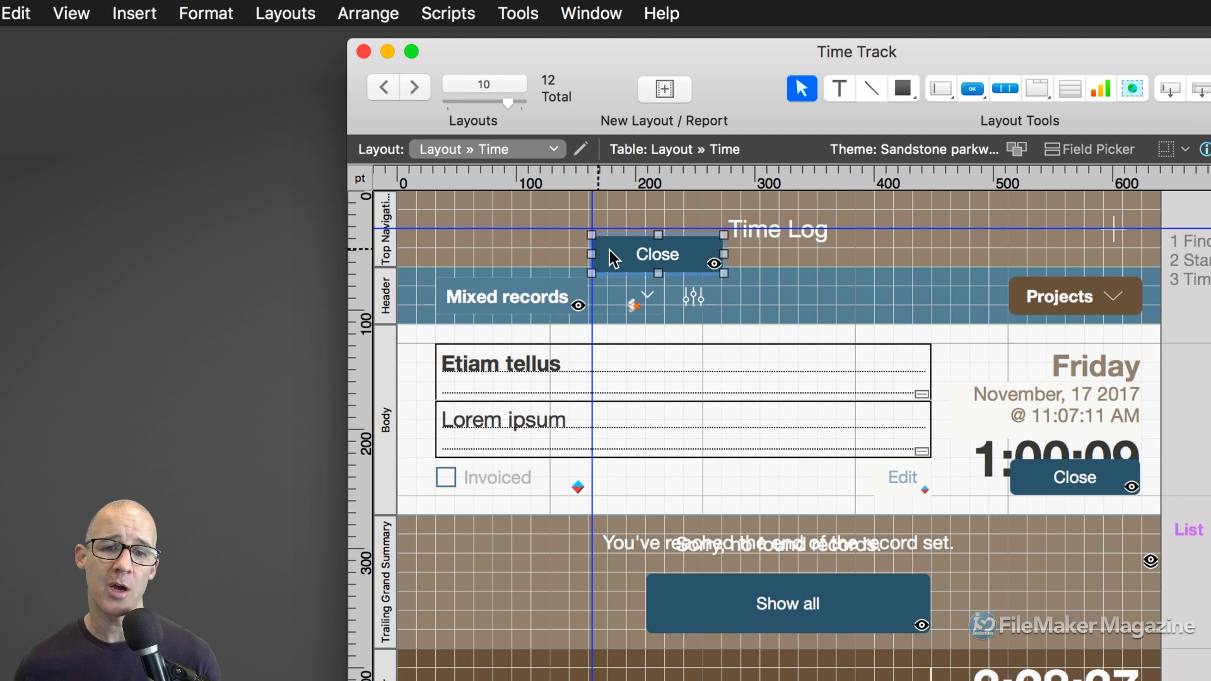
pyautogui.moveTo(620, 260); pyautogui.dragTo(653, 275)
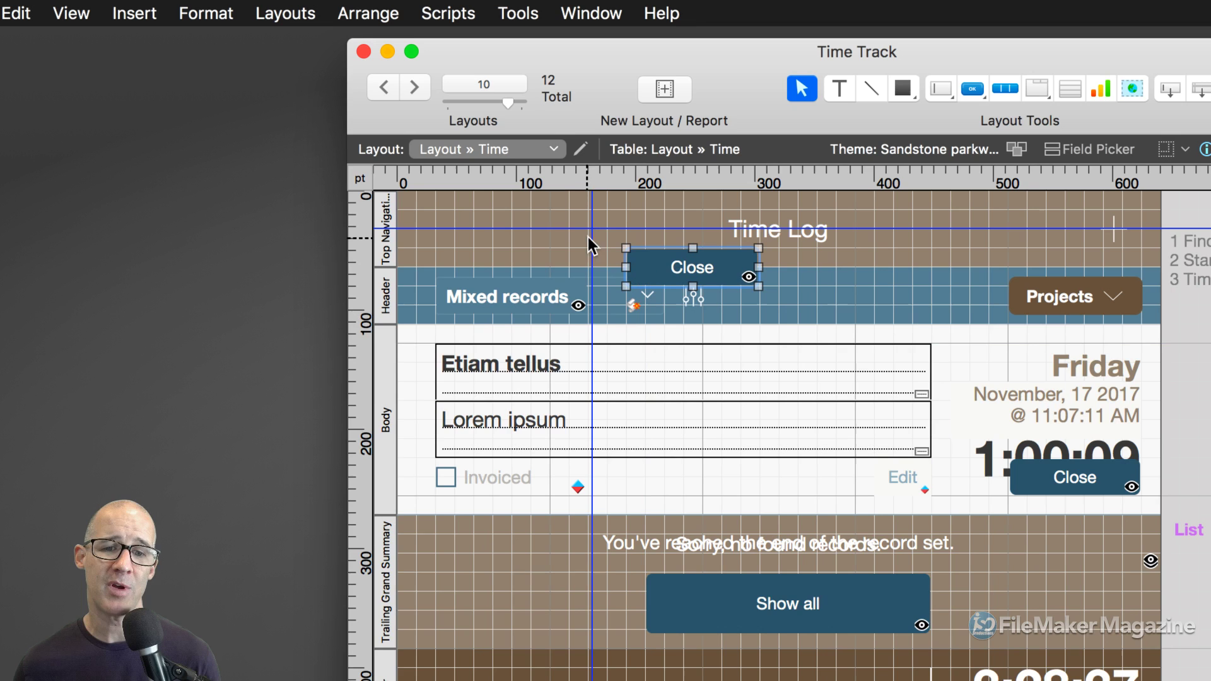
pyautogui.moveTo(591, 238); pyautogui.dragTo(588, 238)
pyautogui.moveTo(653, 275); pyautogui.dragTo(613, 252)
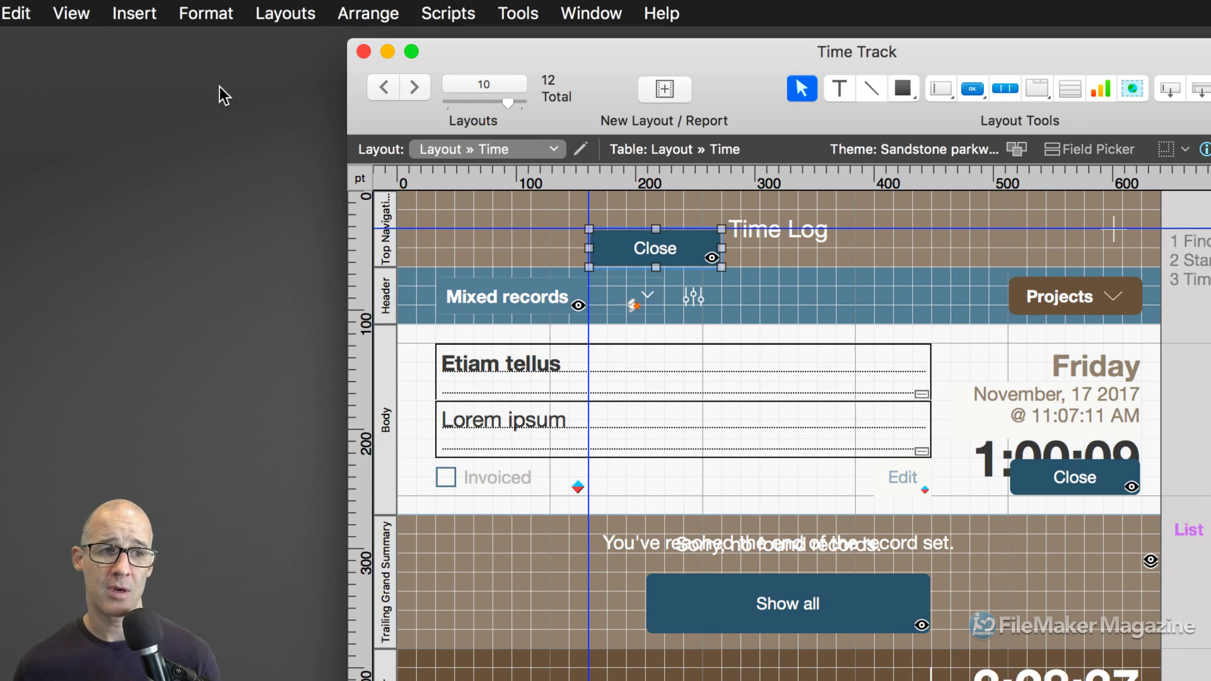
# Hide the layout grid via View > Grid > Show Grid.
pyautogui.click(71, 13)
pyautogui.moveTo(139, 258)
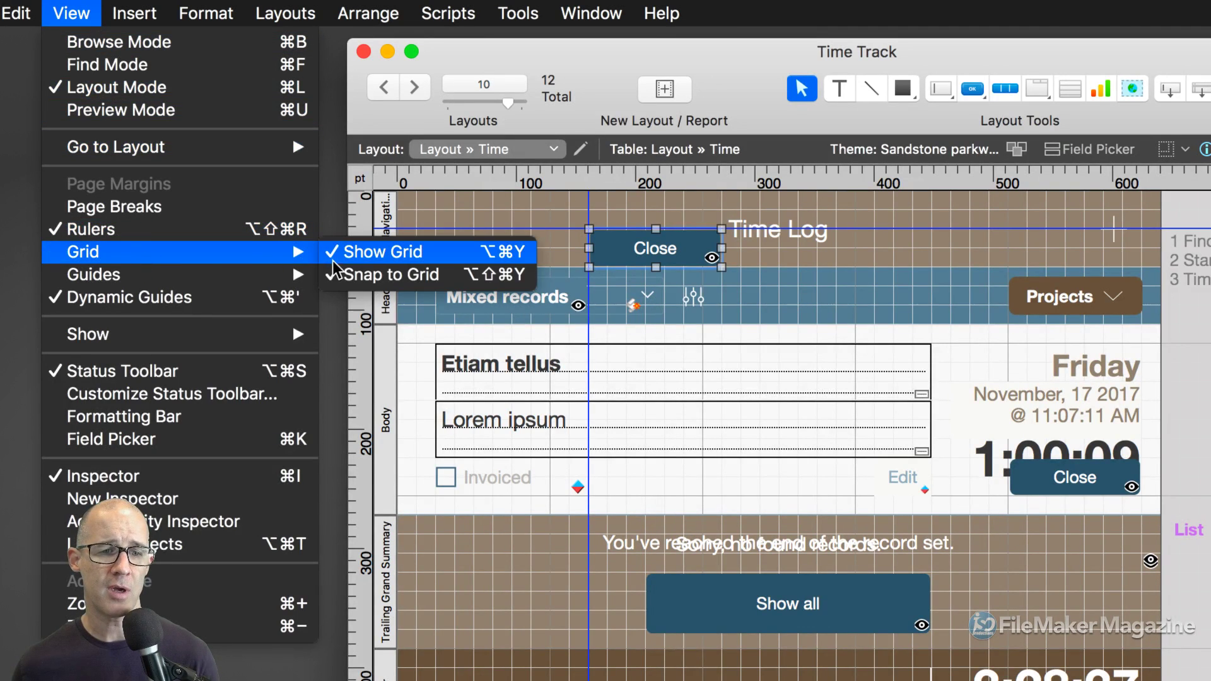
pyautogui.click(372, 252)
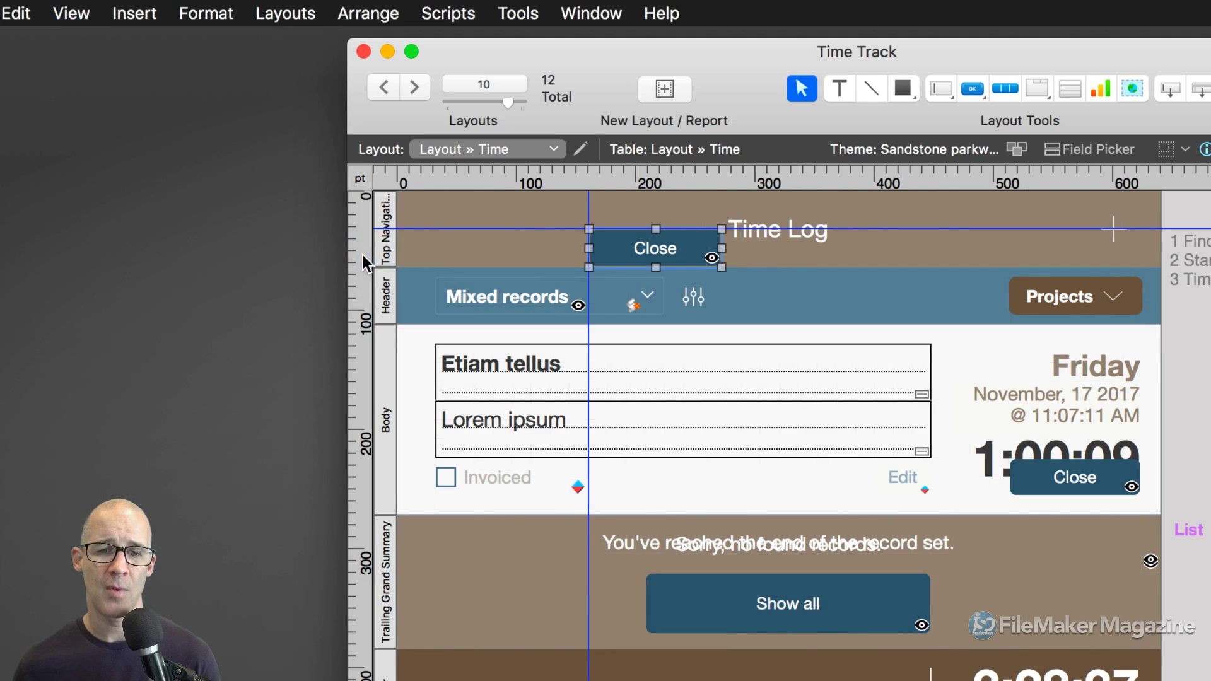
# Dismiss stray context menus and nudge the vertical guide to 181 pt.
pyautogui.rightClick(567, 229)
pyautogui.press('Escape')
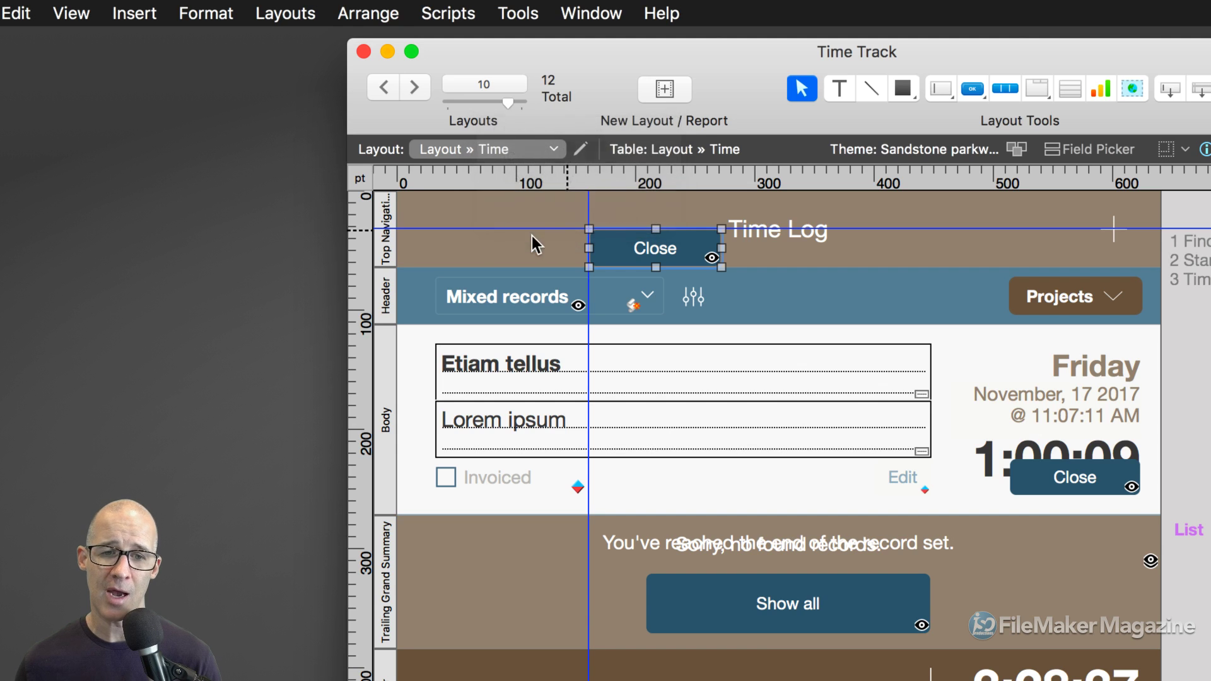
pyautogui.rightClick(547, 228)
pyautogui.press('Escape')
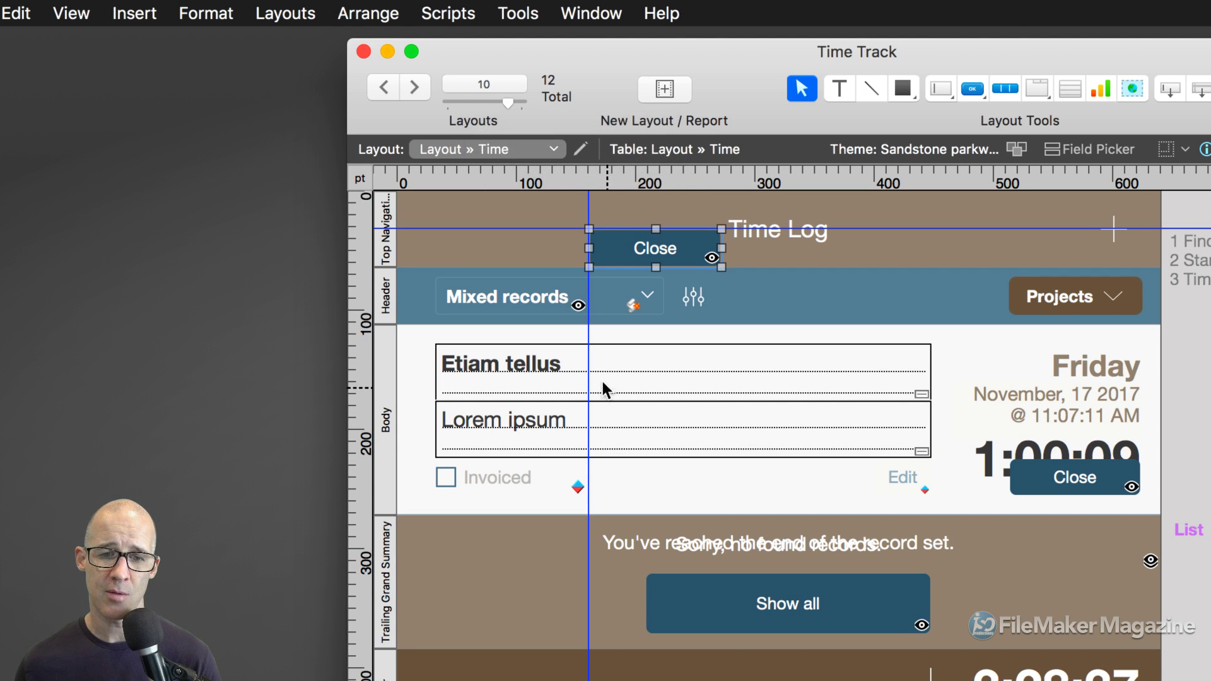
pyautogui.moveTo(585, 335); pyautogui.dragTo(586, 336)
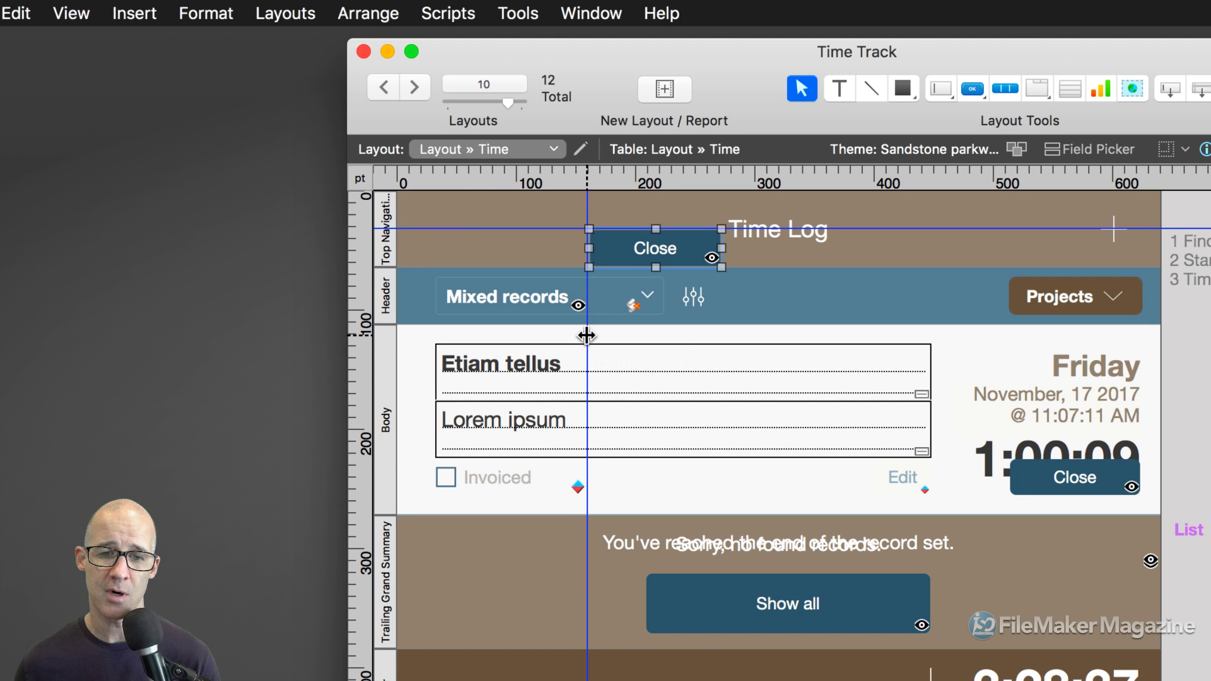
pyautogui.rightClick(586, 335)
pyautogui.press('Escape')
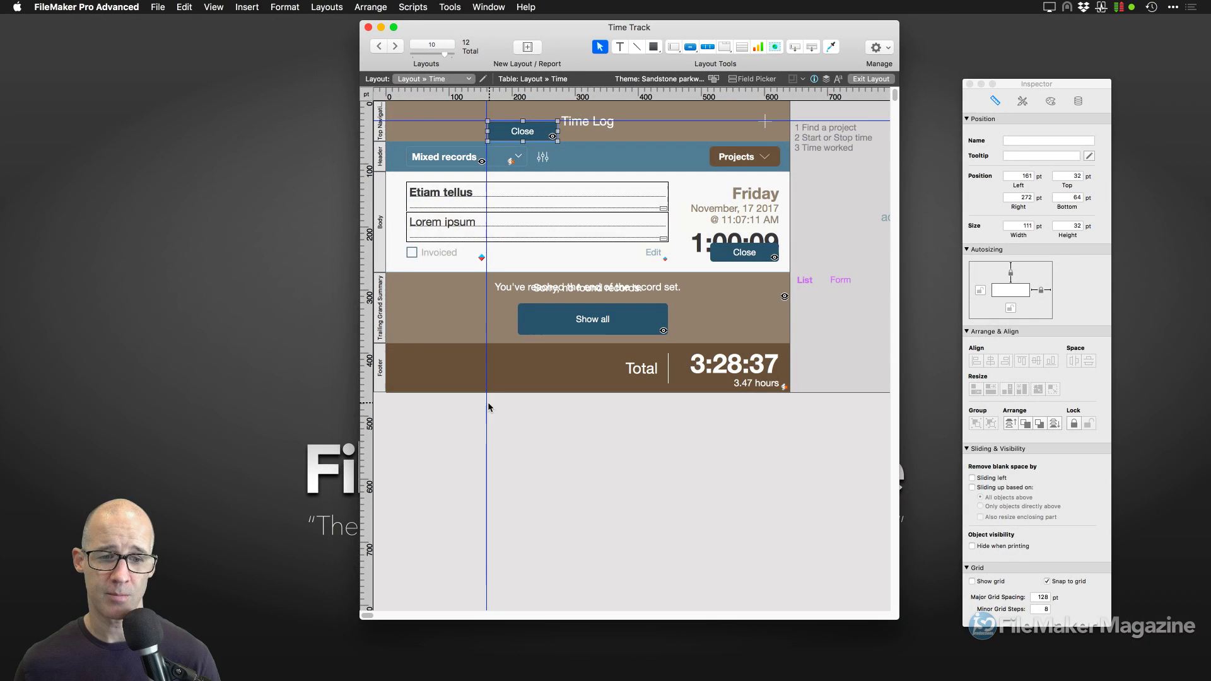
# Lock the vertical guide from its context menu and confirm Lock Guide is checked.
pyautogui.rightClick(486, 406)
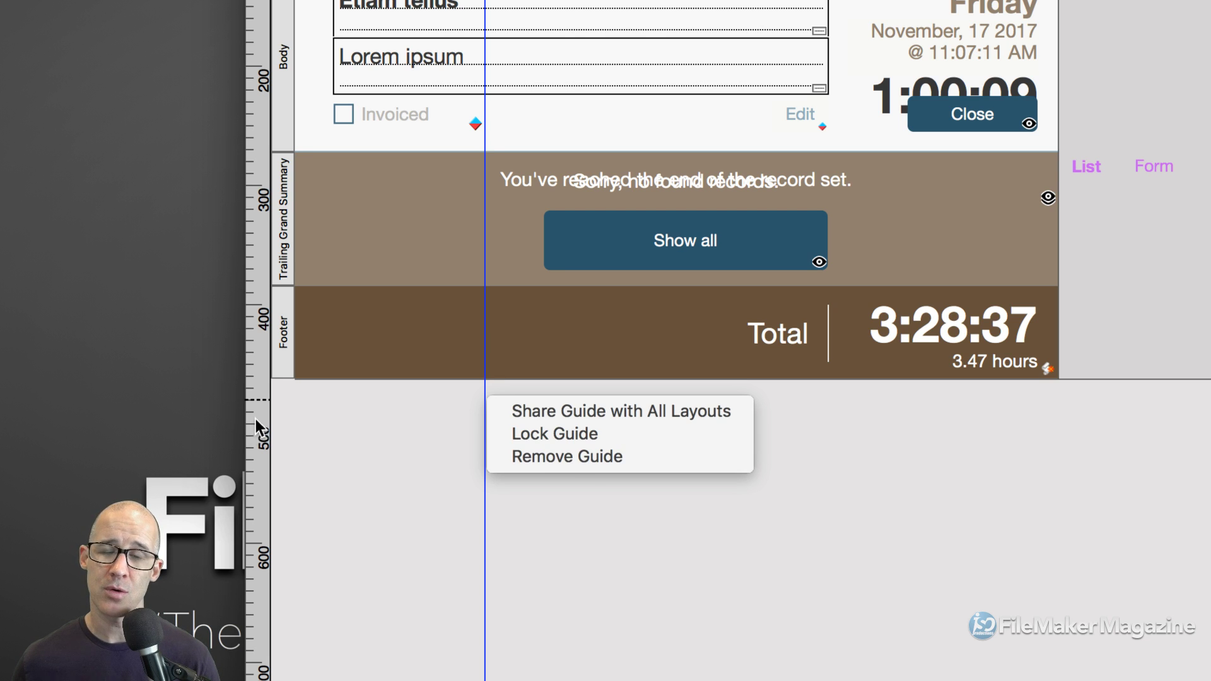
pyautogui.click(578, 435)
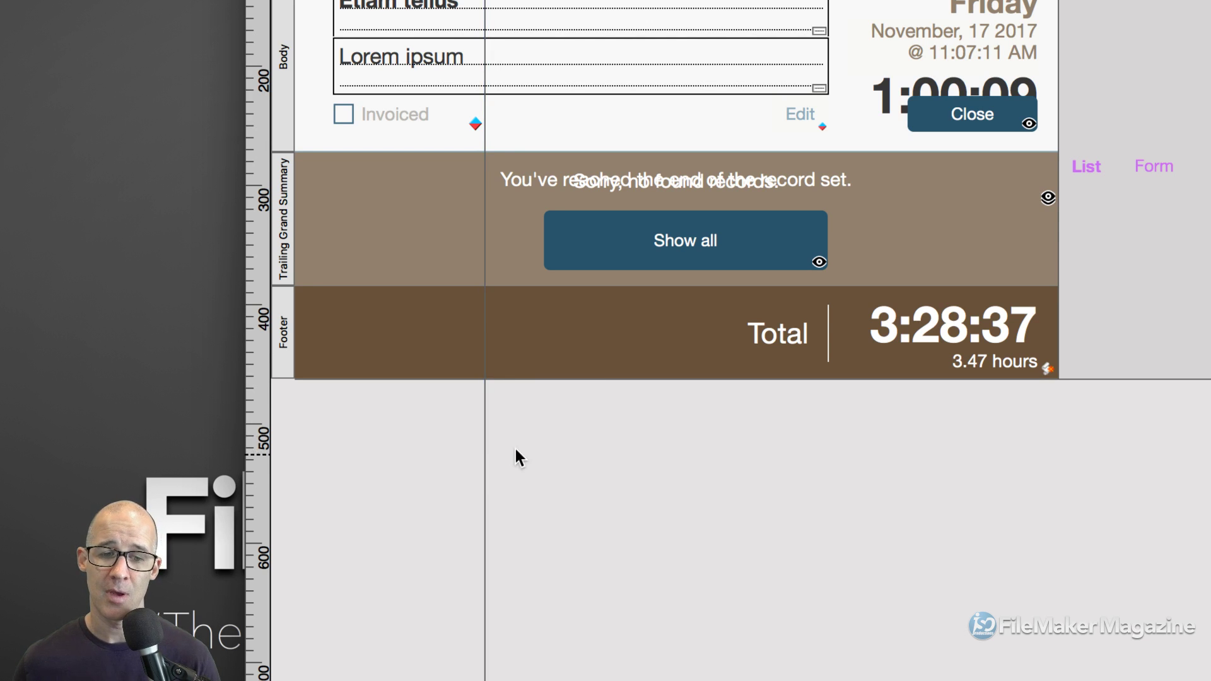
pyautogui.rightClick(484, 422)
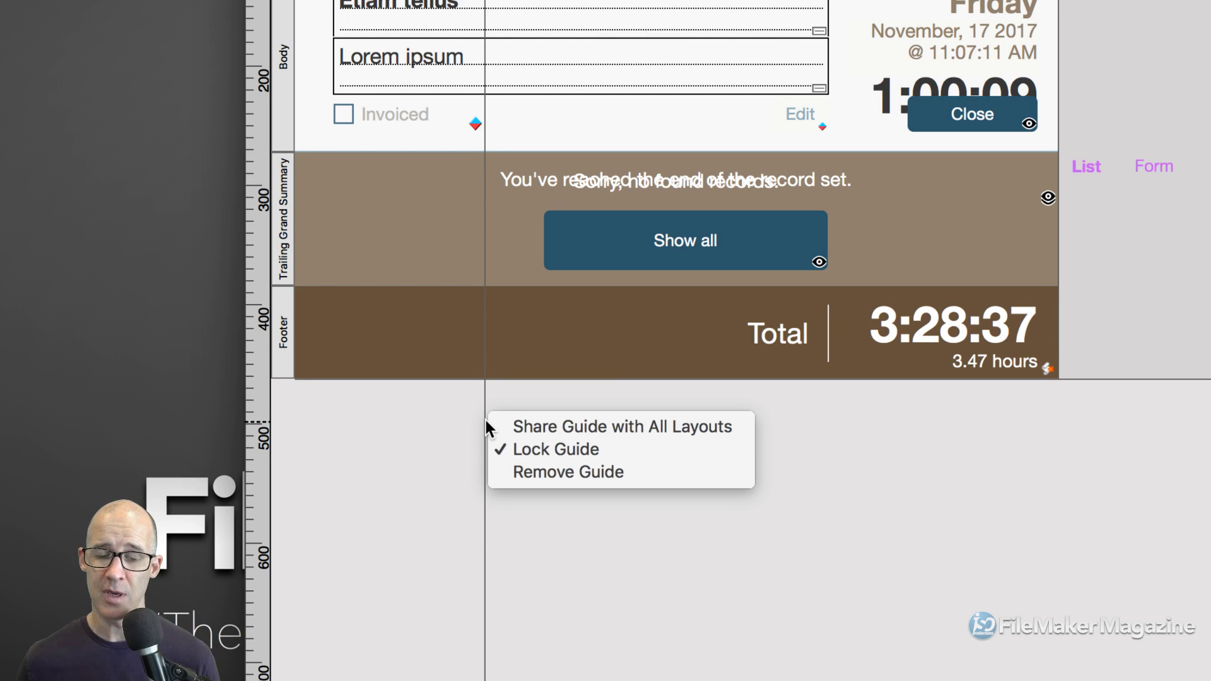
# Share the vertical guide with all layouts, then uncheck Lock Guide to unlock it.
pyautogui.click(535, 429)
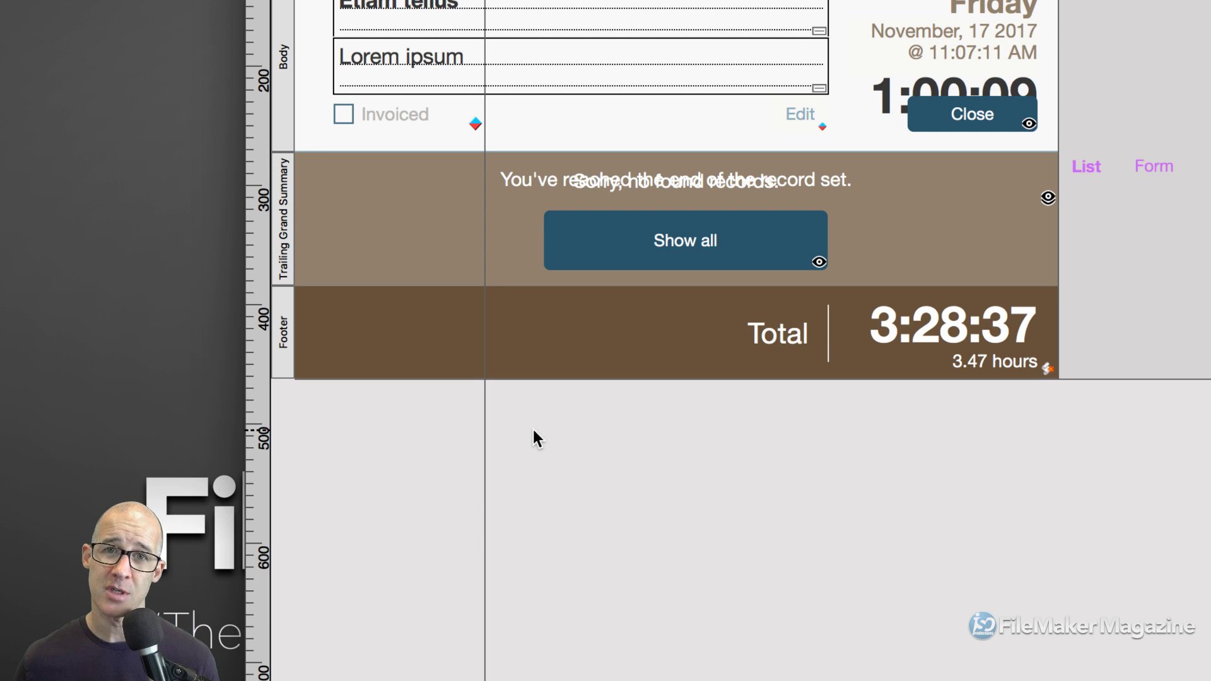
pyautogui.rightClick(484, 418)
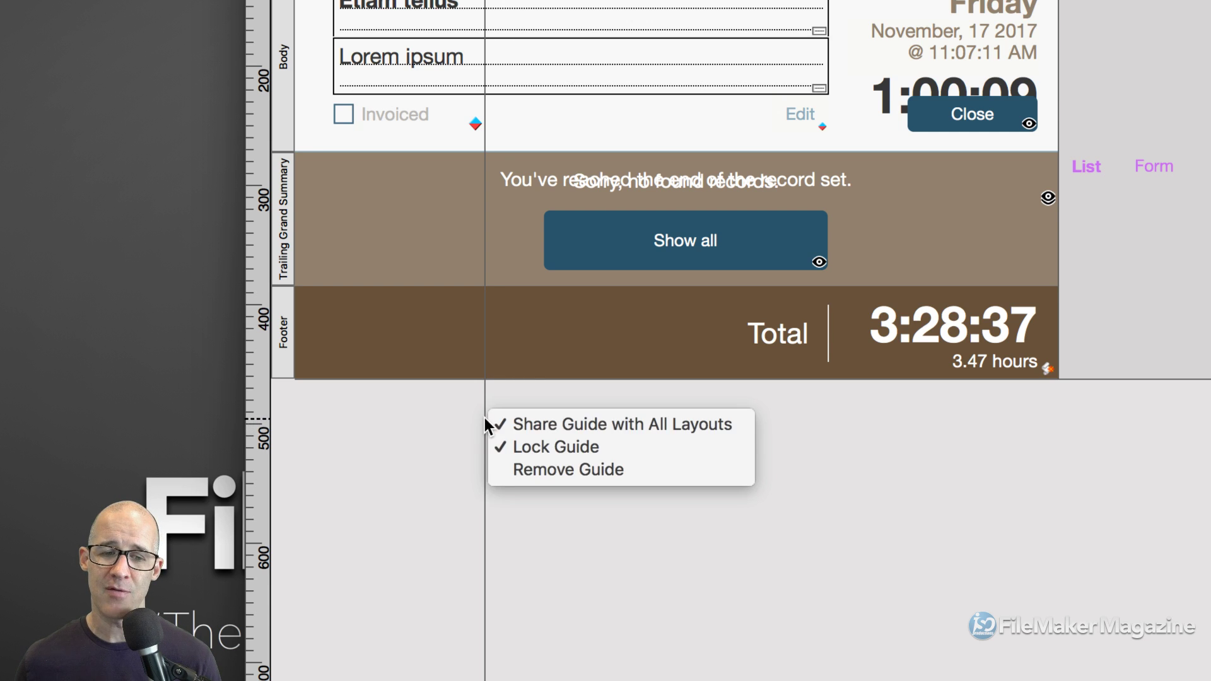
pyautogui.click(574, 448)
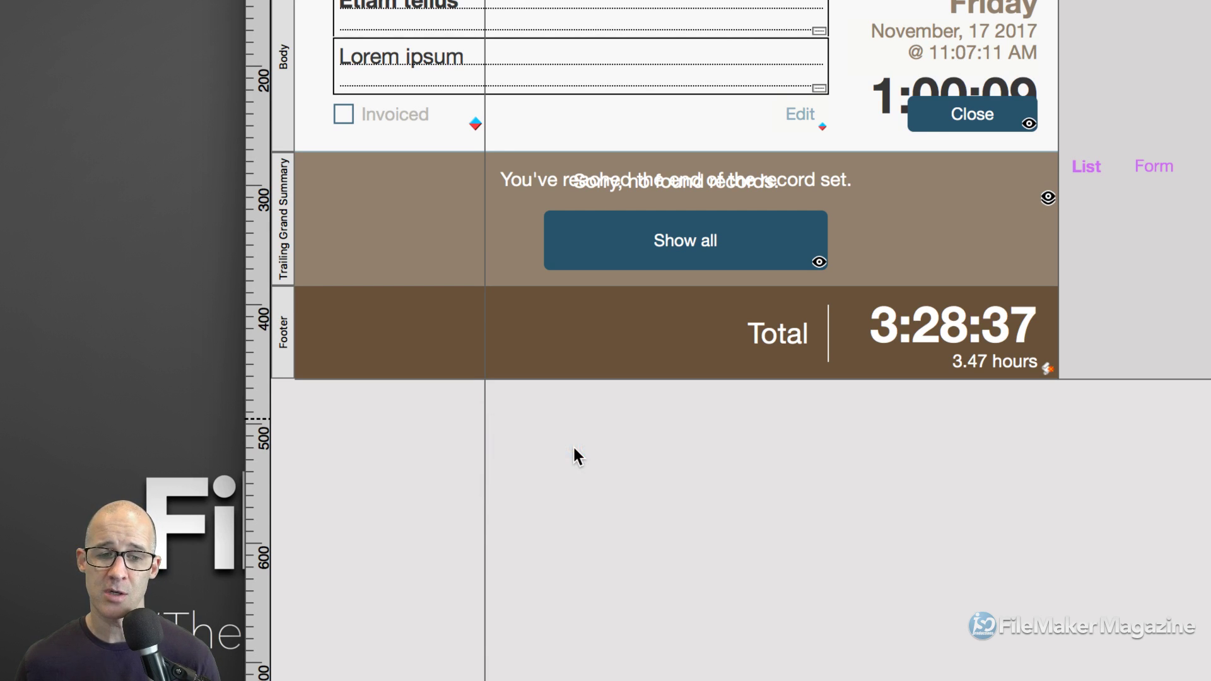
# Lock the vertical guide again and try Remove Guide on it while it is locked.
pyautogui.rightClick(484, 428)
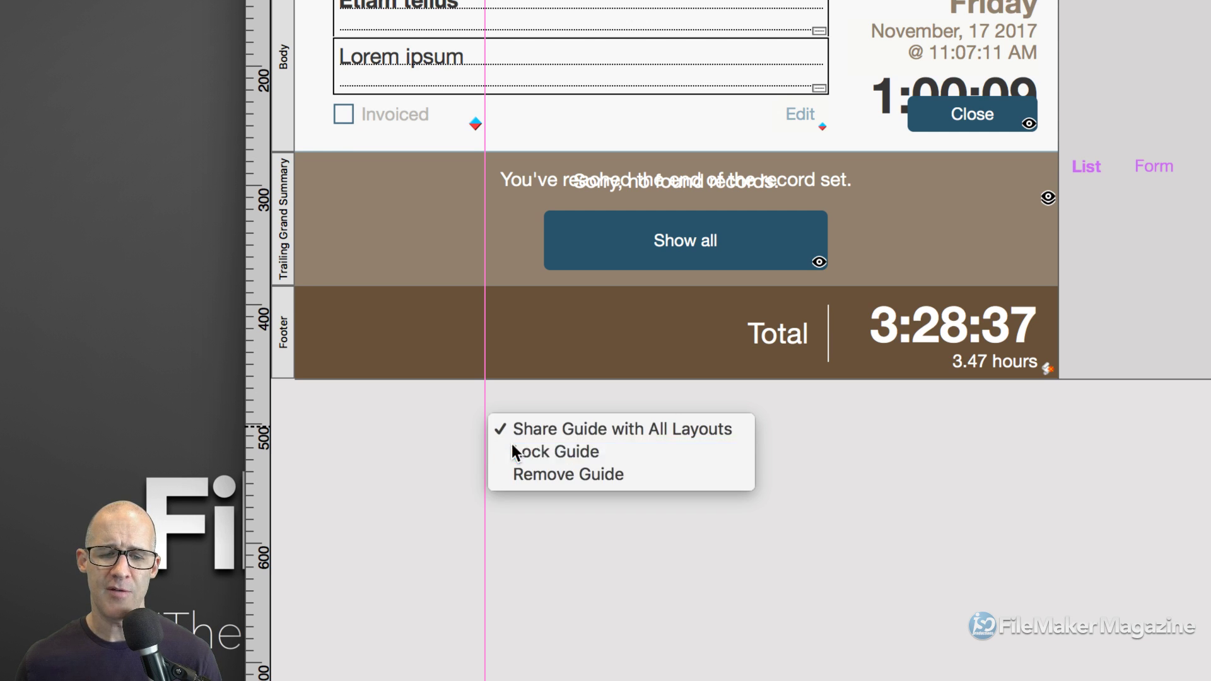
pyautogui.click(512, 446)
pyautogui.rightClick(485, 412)
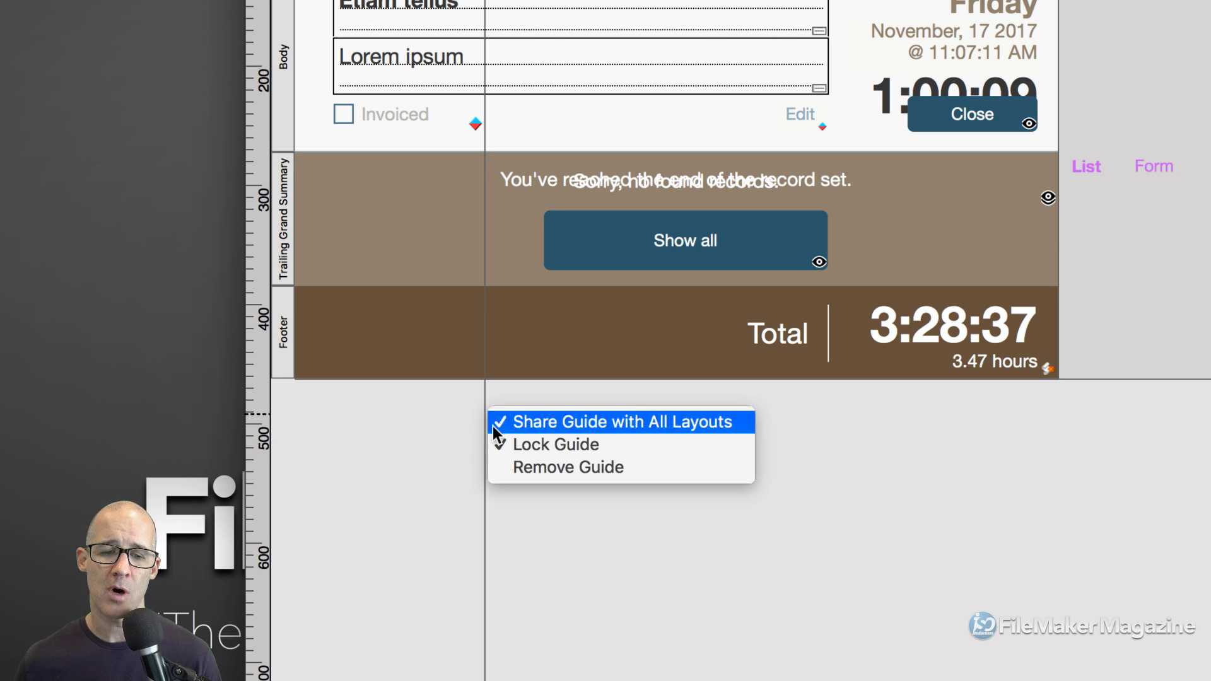
pyautogui.click(532, 468)
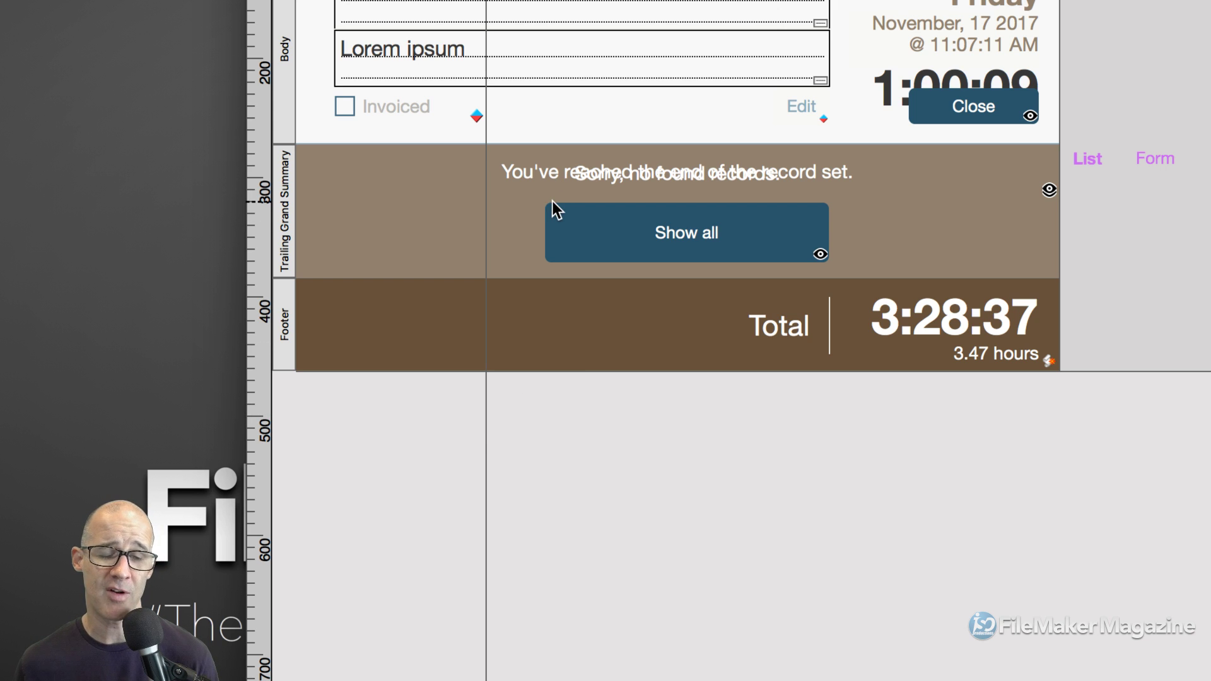
# Unlock the vertical guide and drag it back onto the ruler to remove it.
pyautogui.rightClick(486, 447)
pyautogui.click(506, 465)
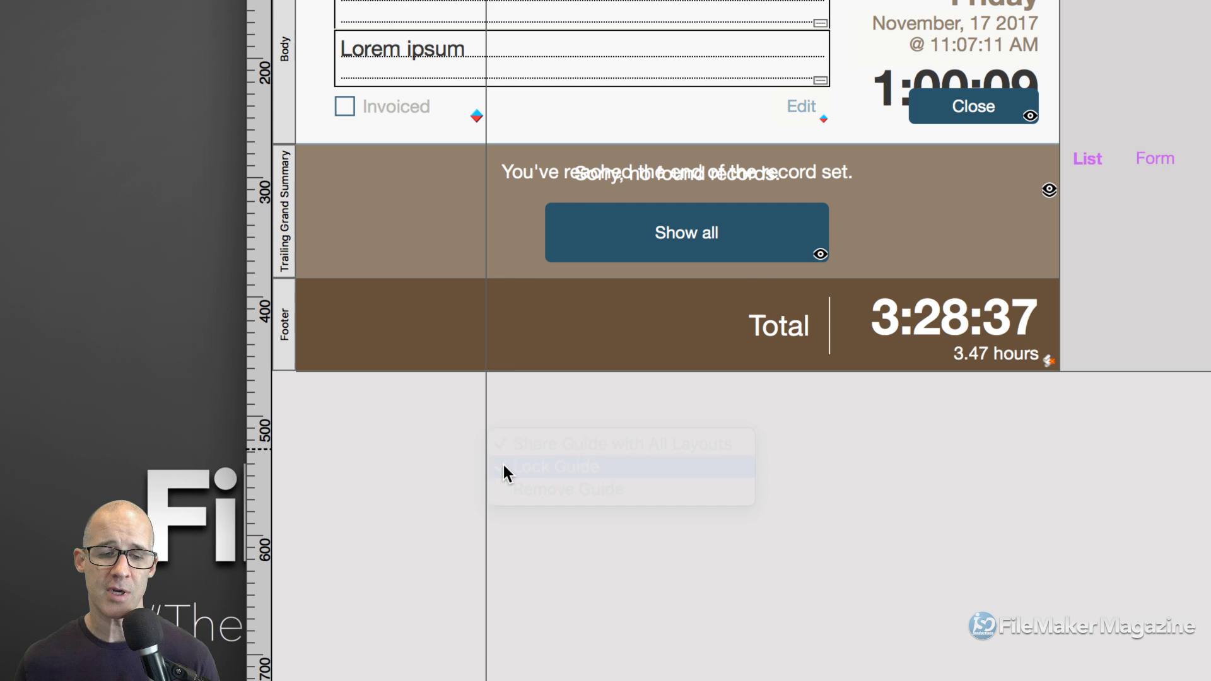
pyautogui.moveTo(486, 447); pyautogui.dragTo(297, 446)
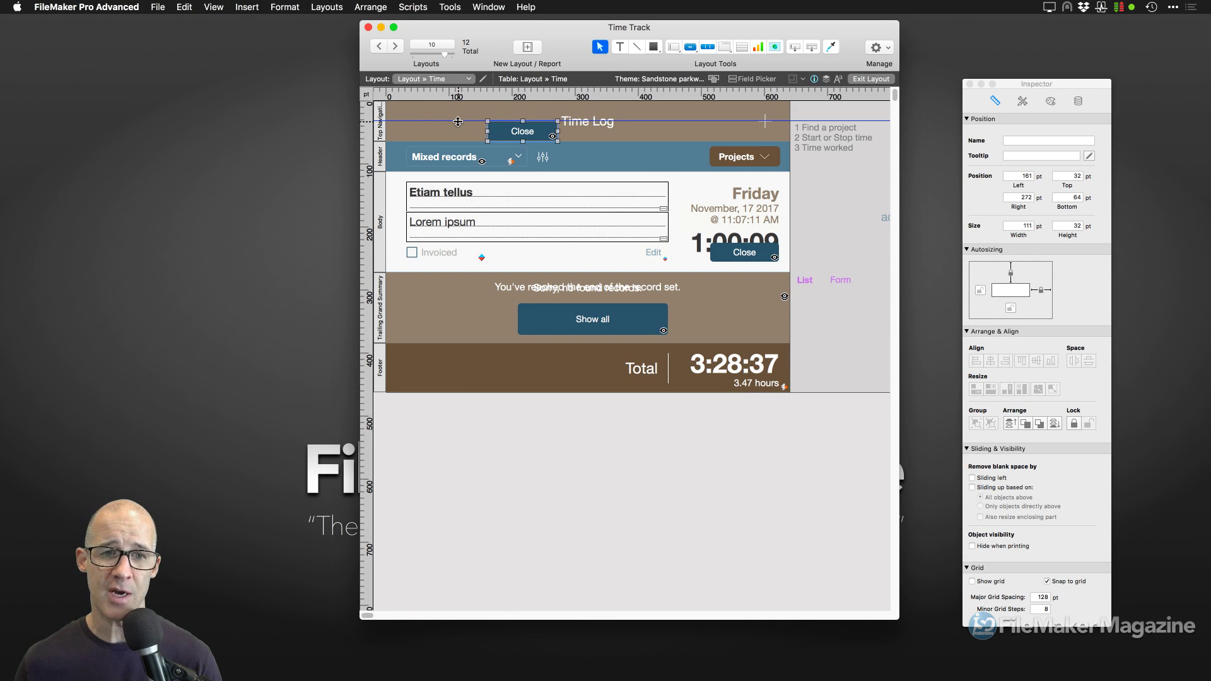
# Share the top horizontal guide with all layouts, view the Theme layout, then switch to Safari.
pyautogui.rightClick(458, 121)
pyautogui.click(488, 131)
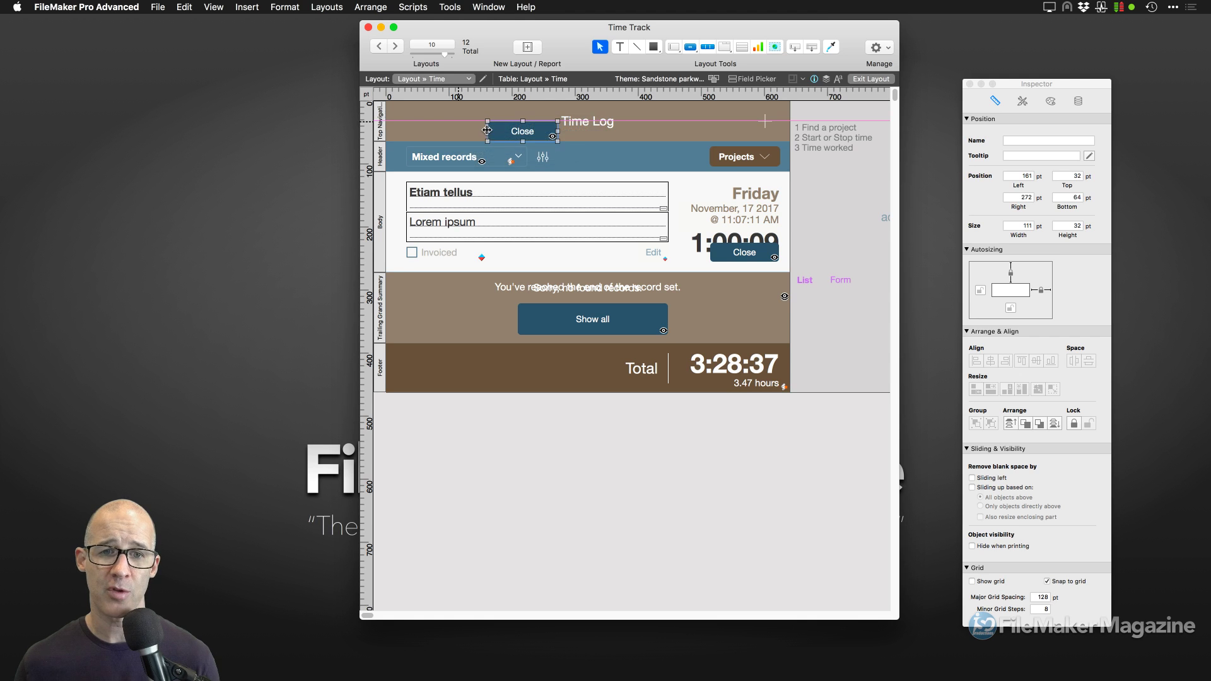
pyautogui.click(434, 79)
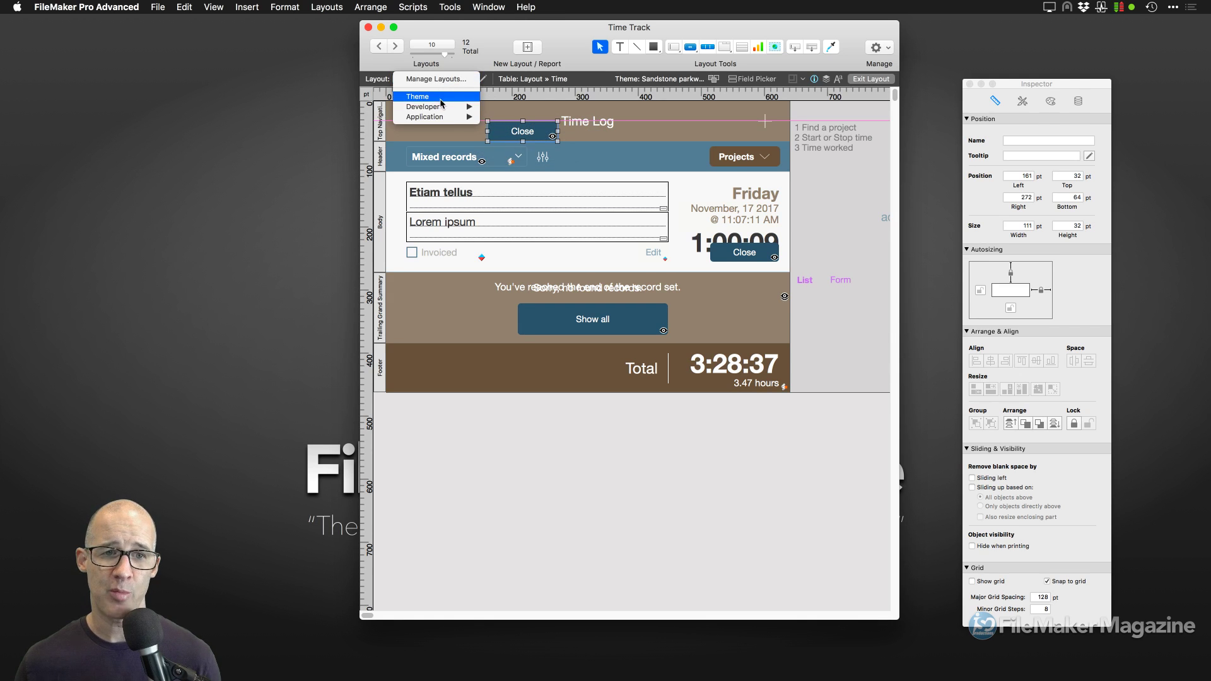
pyautogui.click(443, 104)
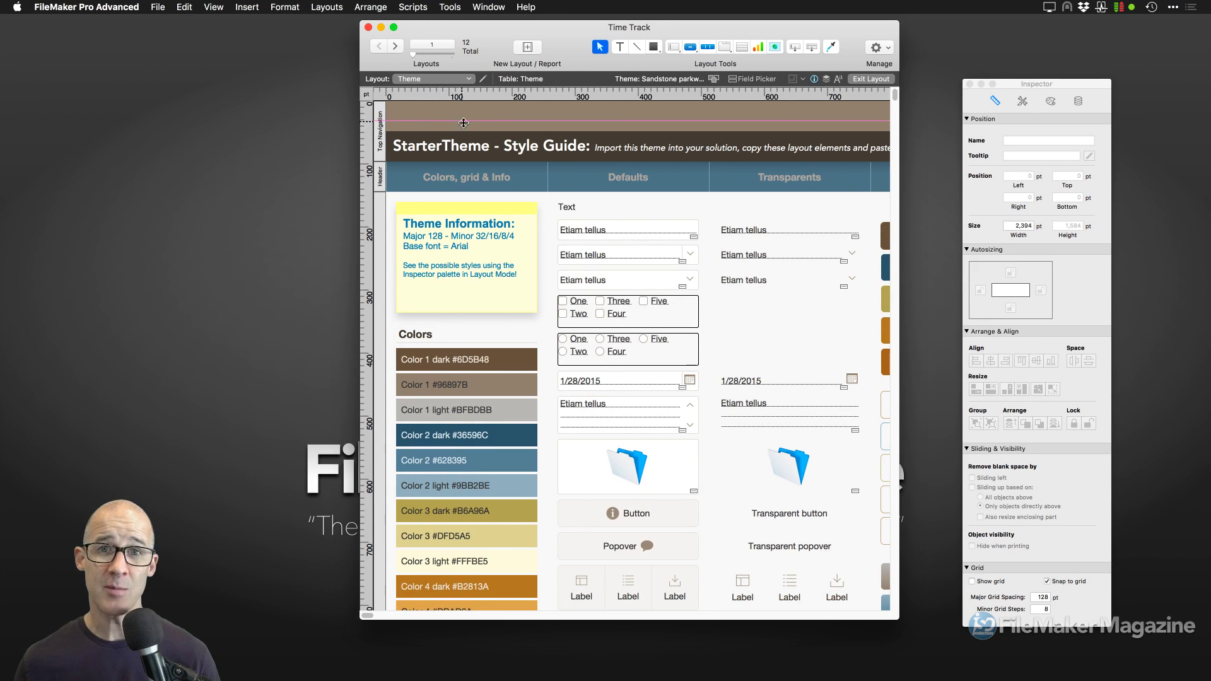
pyautogui.press('super+shift+d')
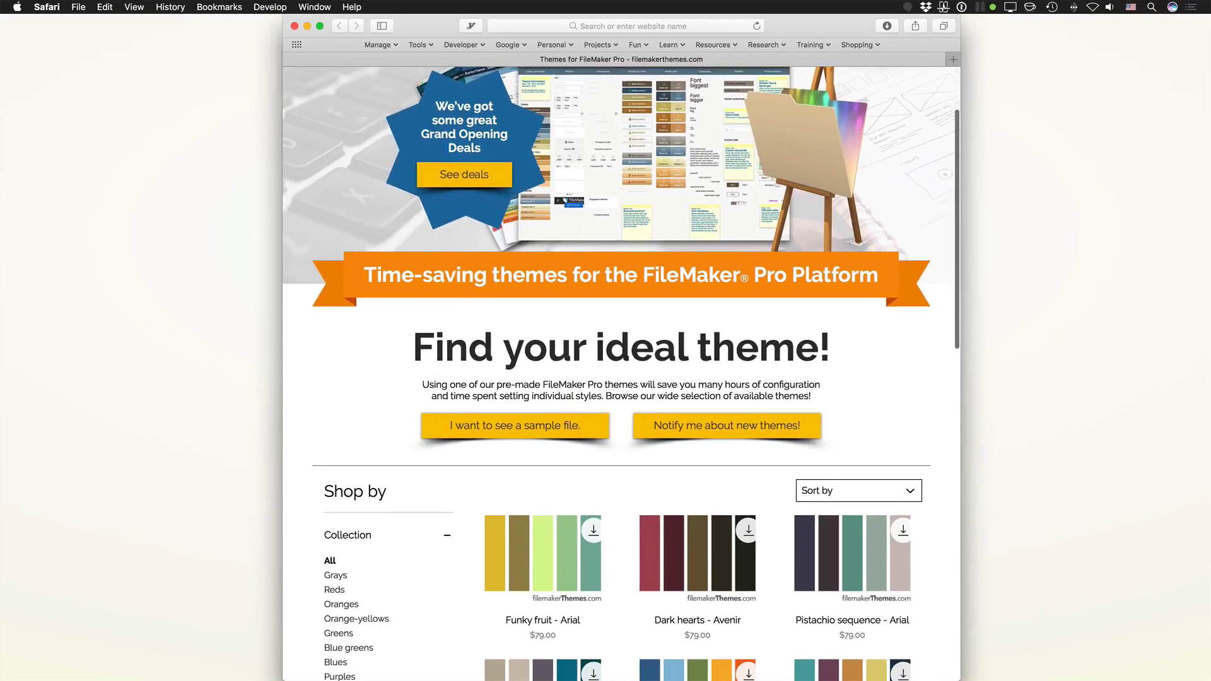
pyautogui.scroll(-2, 621, 372)
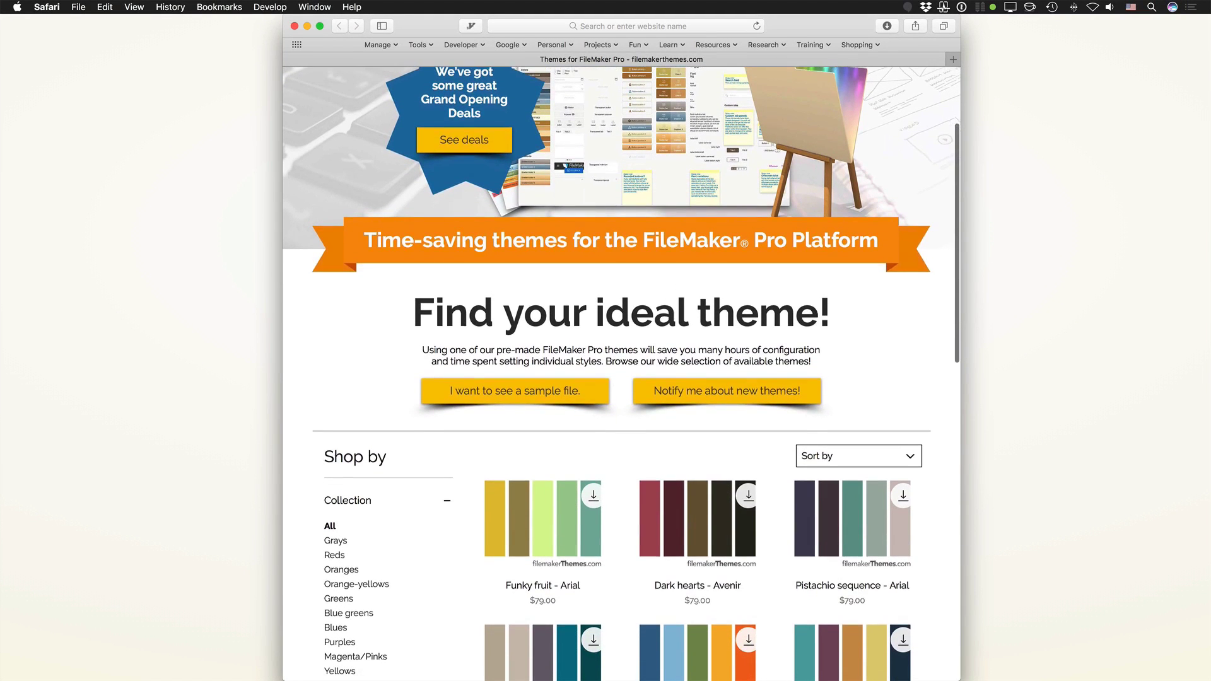
pyautogui.scroll(-2, 621, 372)
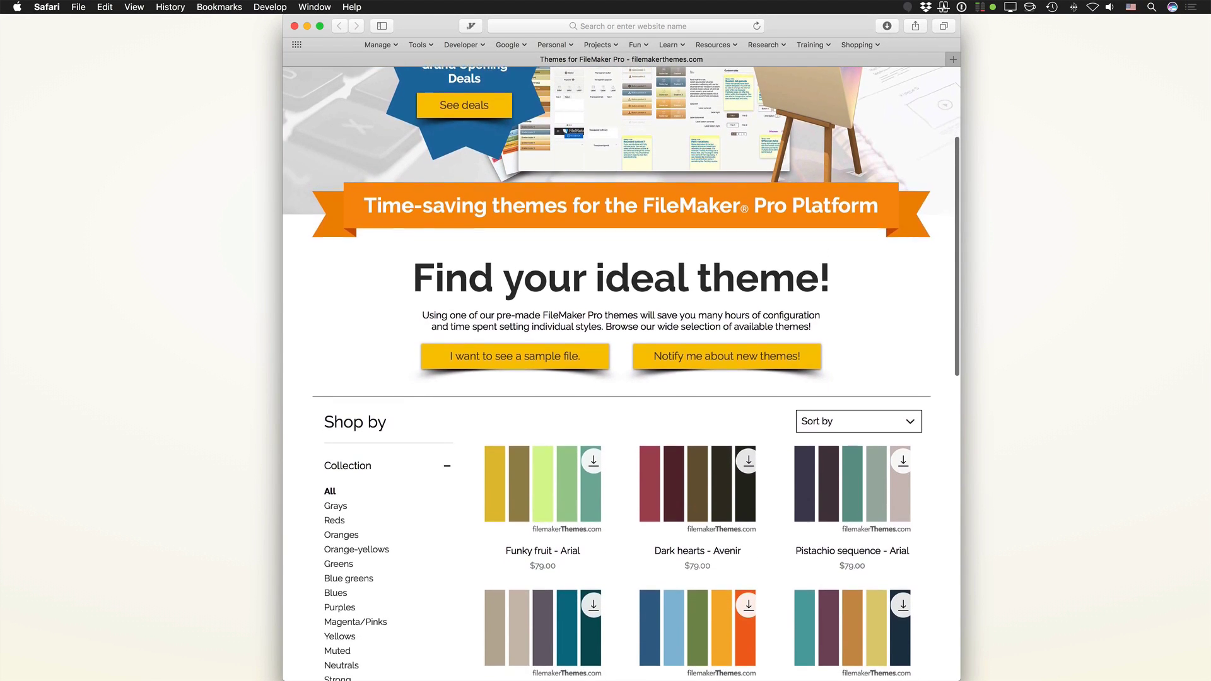
pyautogui.scroll(-2, 621, 372)
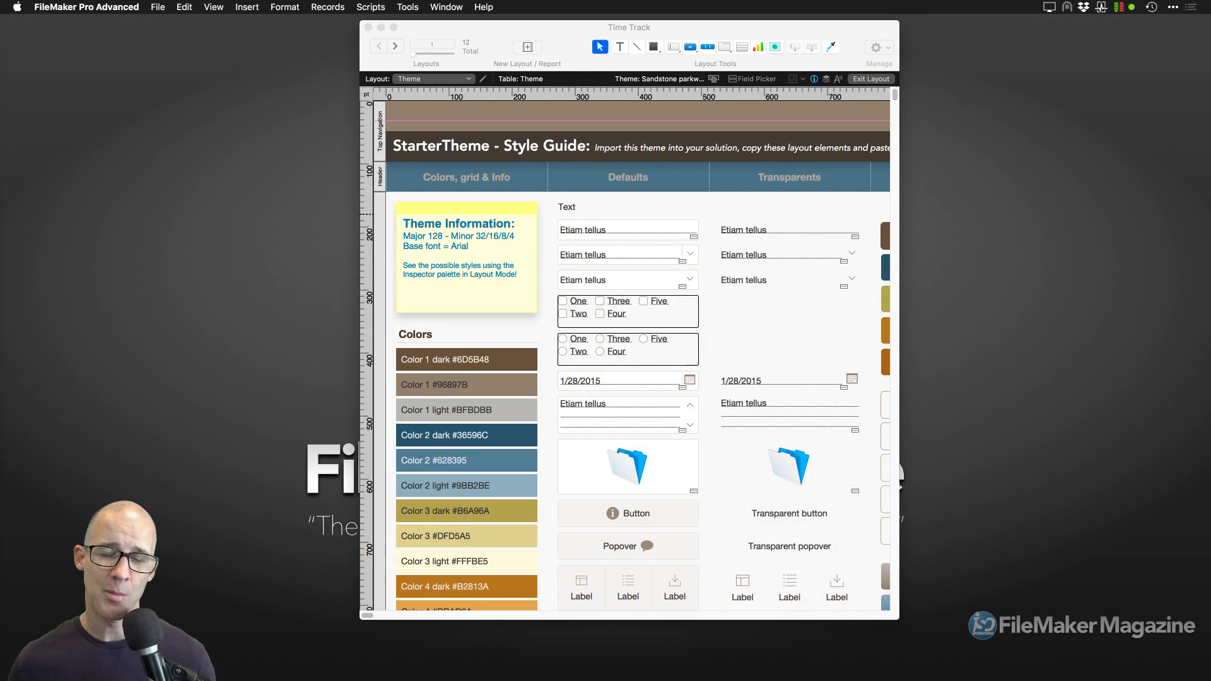
# Back in Time Track, remove the shared horizontal guide from the Theme layout.
pyautogui.click(534, 129)
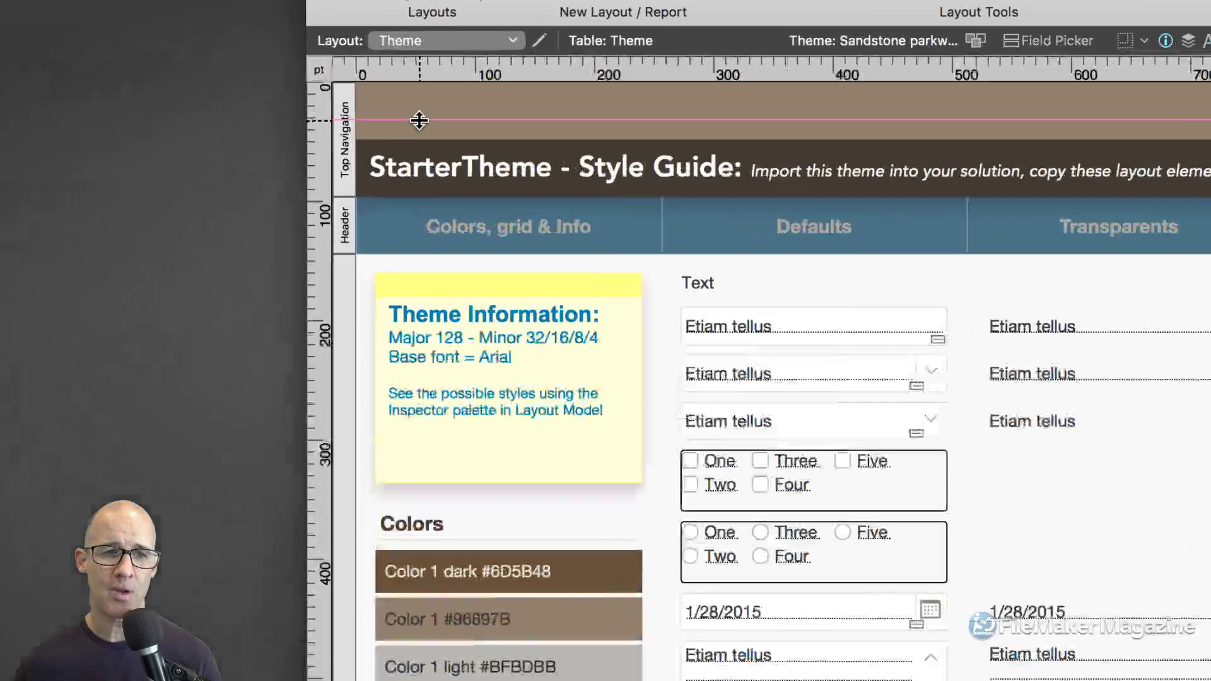
pyautogui.rightClick(420, 120)
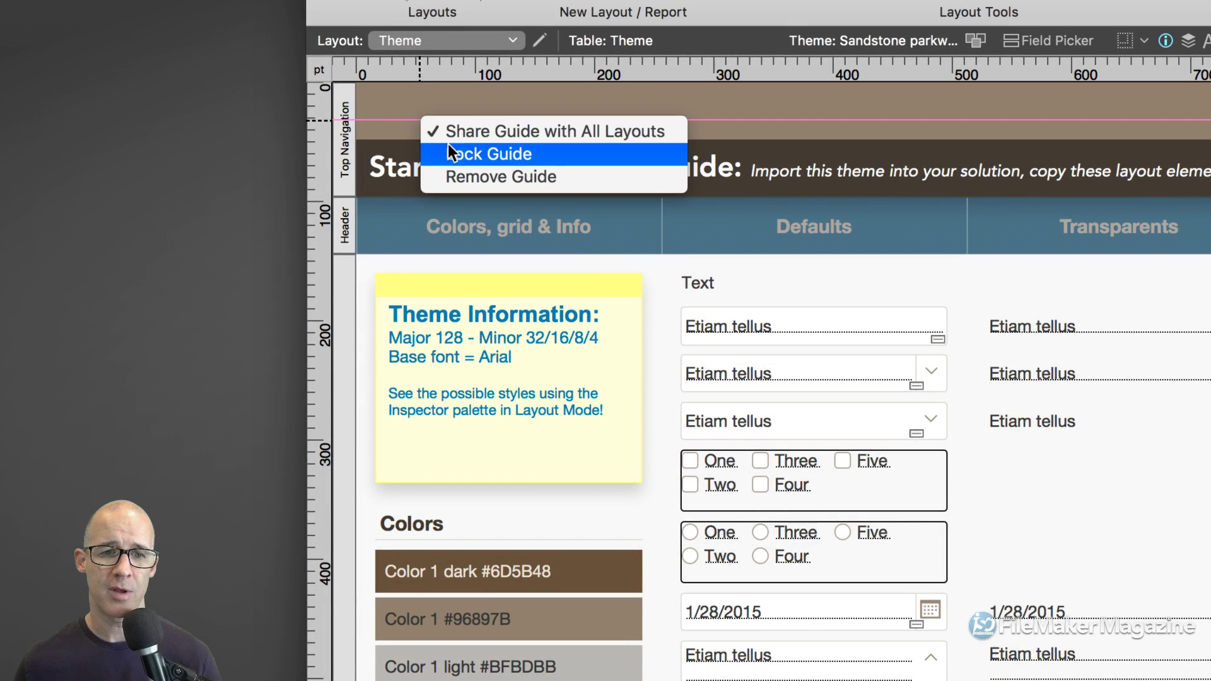
pyautogui.click(469, 175)
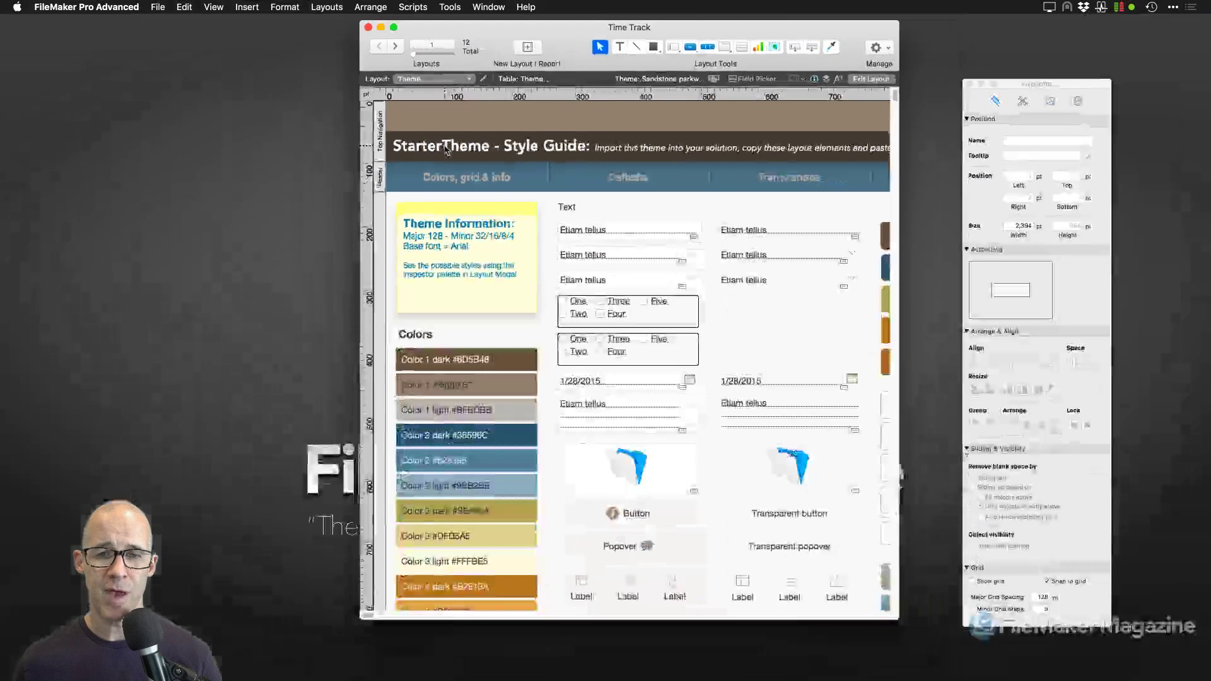
# Browse the Layout popup's Application > Layouts > Time submenu toward the Time layout.
pyautogui.click(433, 79)
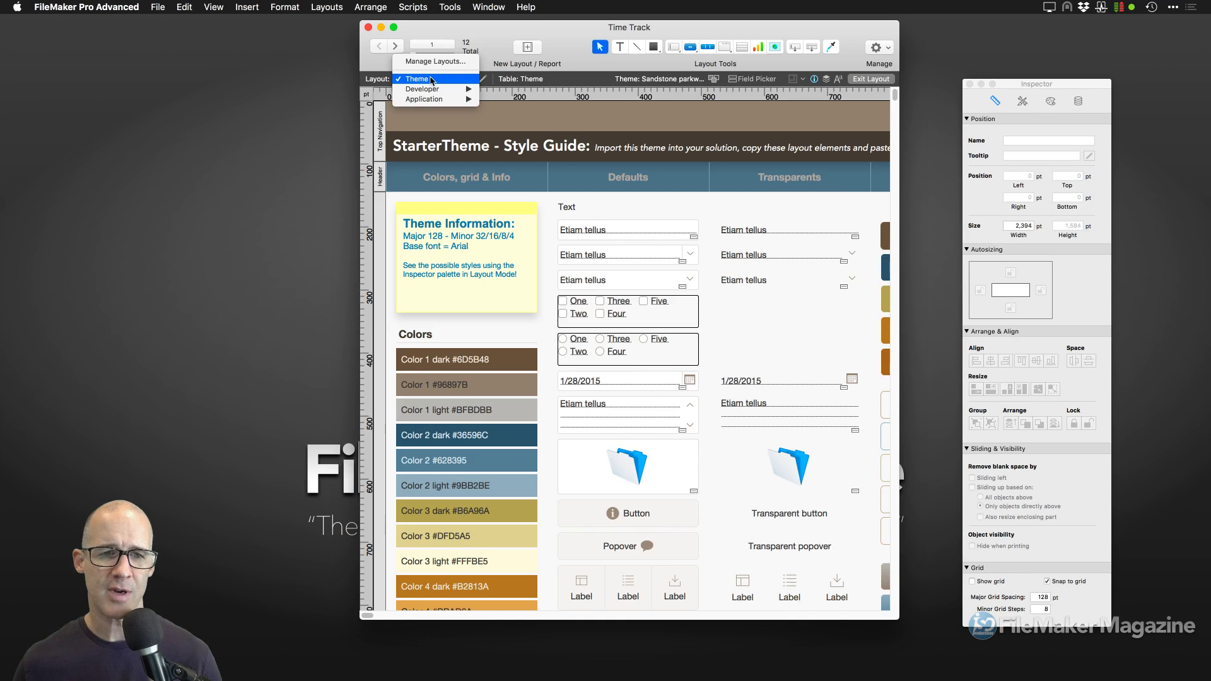
pyautogui.moveTo(434, 92)
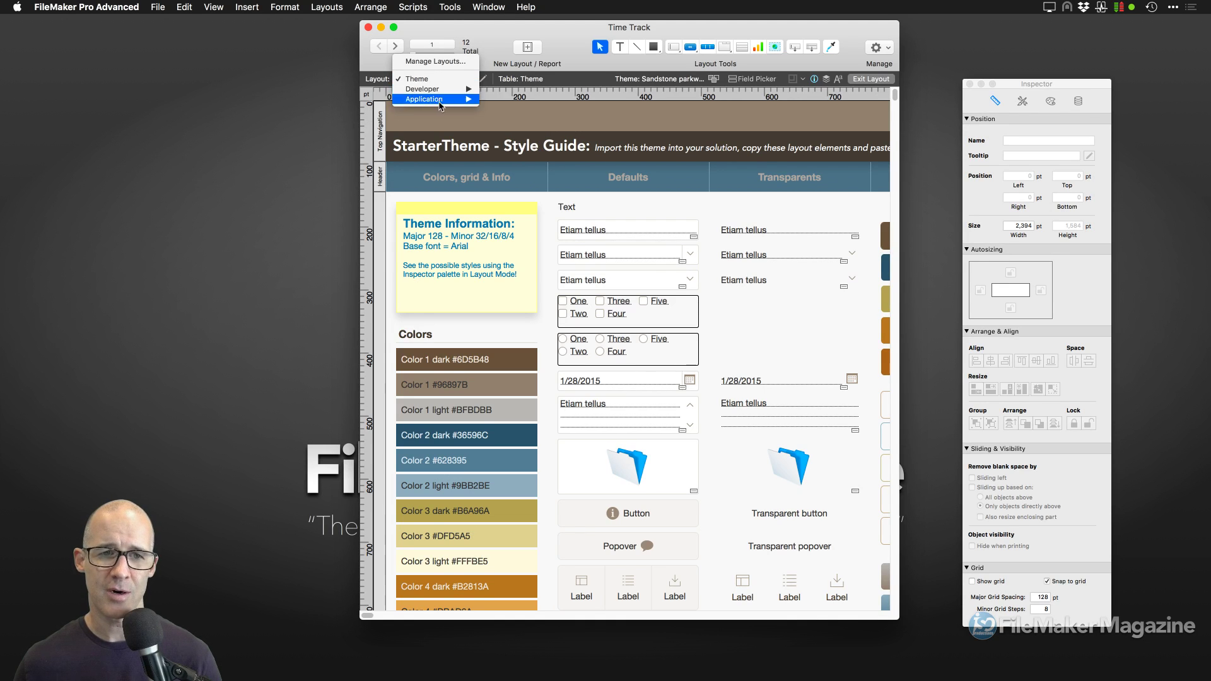
pyautogui.moveTo(505, 109)
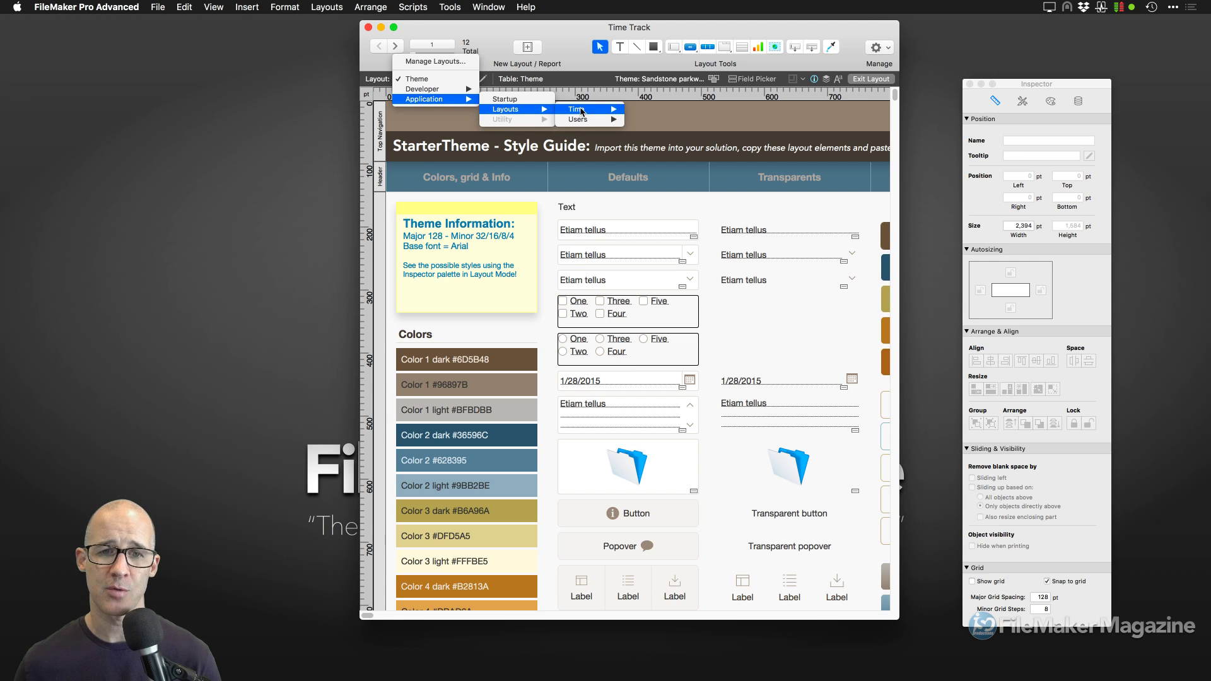
pyautogui.moveTo(583, 112)
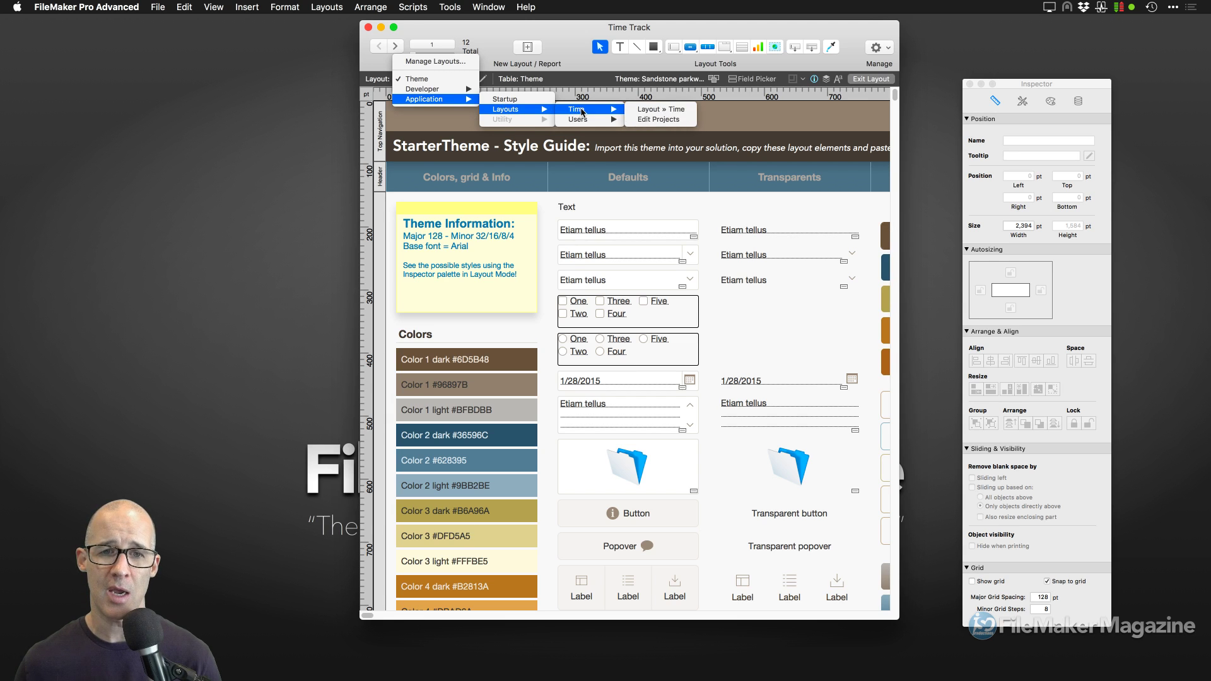
pyautogui.click(644, 111)
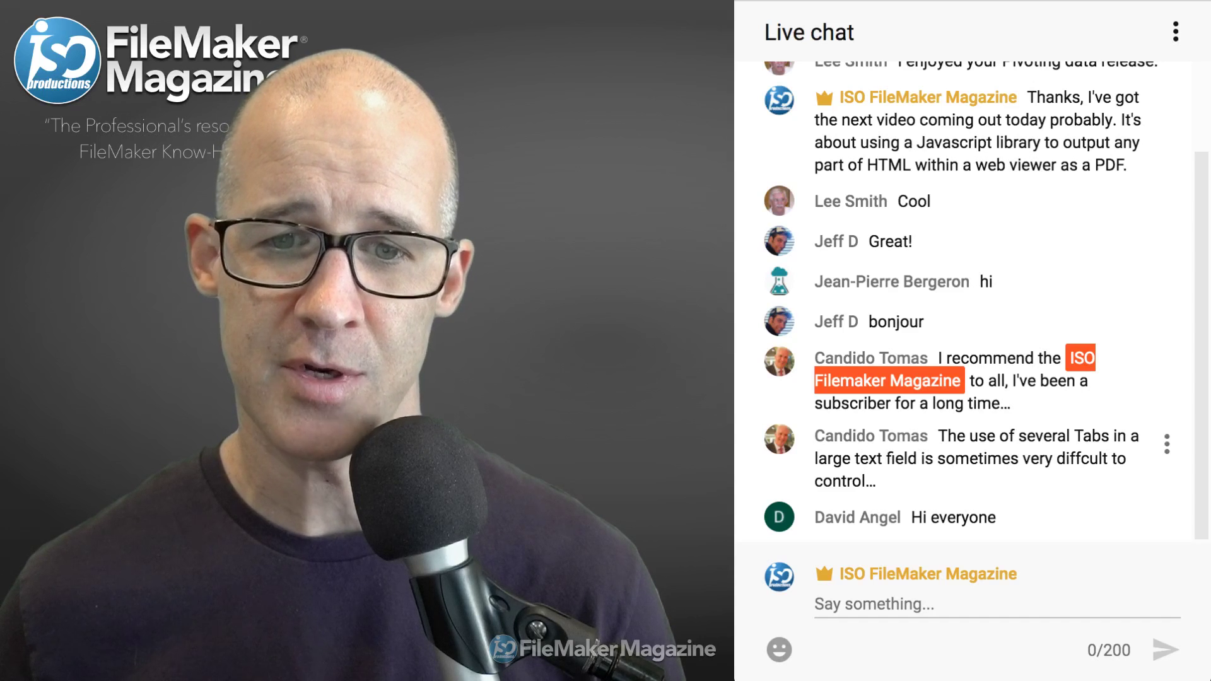
pyautogui.moveTo(939, 436); pyautogui.dragTo(876, 482)
pyautogui.moveTo(969, 357); pyautogui.dragTo(1010, 404)
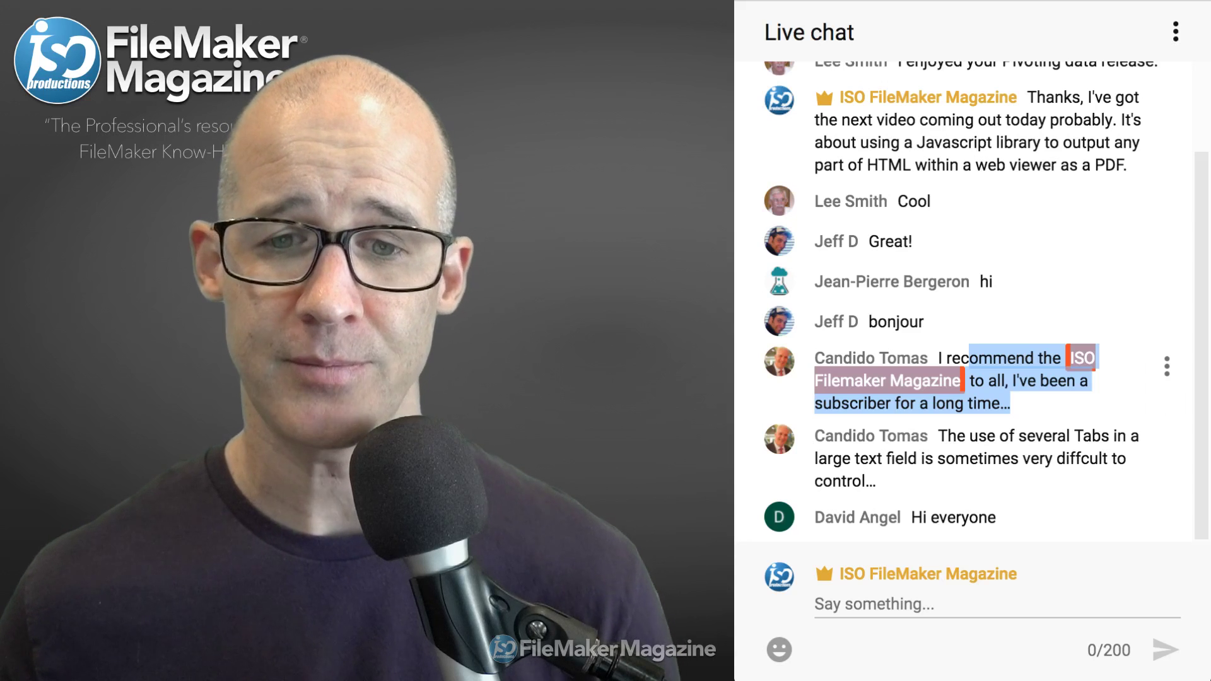
pyautogui.moveTo(940, 436); pyautogui.dragTo(1125, 459)
# Select the newest viewer's 'Hi everyone' greeting in the live chat.
pyautogui.click(1009, 517)
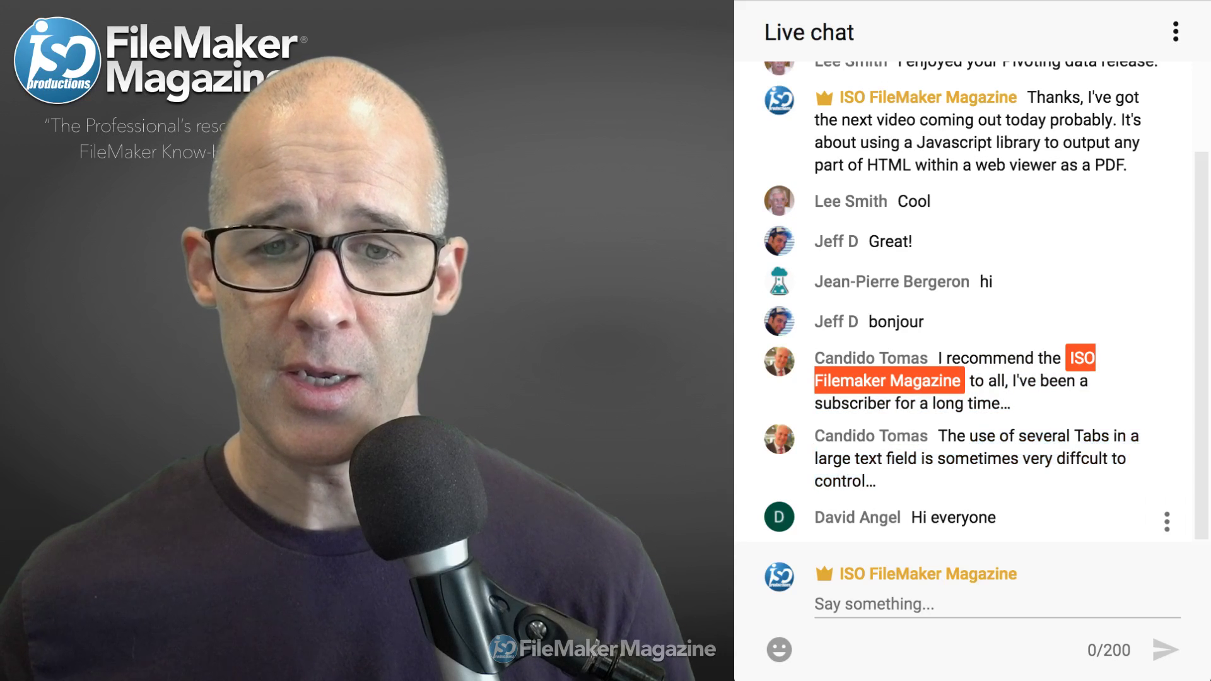
pyautogui.tripleClick(1009, 517)
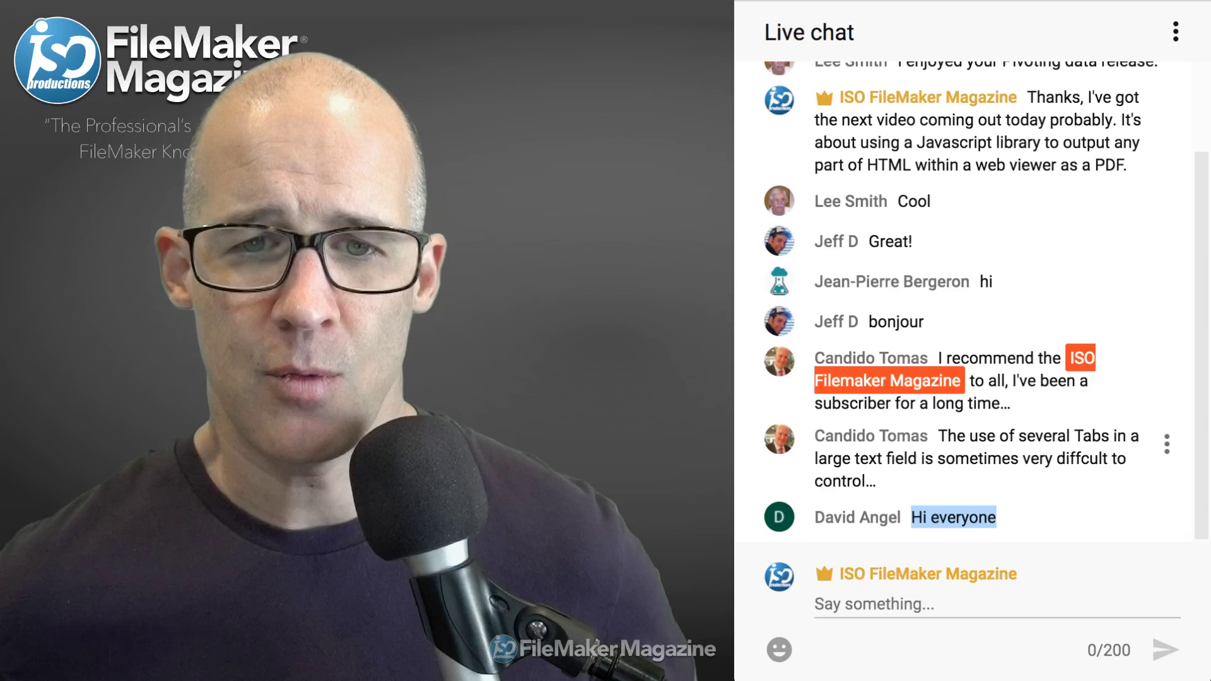